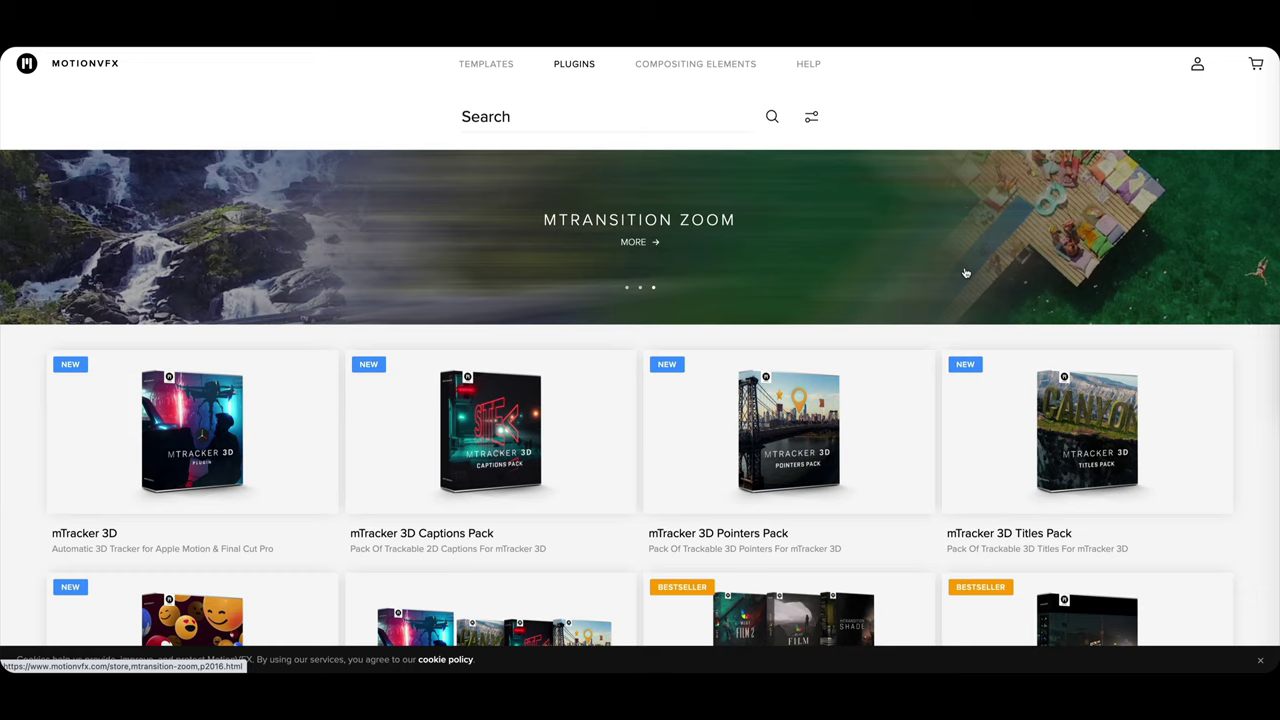
- Open the mTracker 3D Titles Pack product page and browse its 50 typography presets
click(1023, 407)
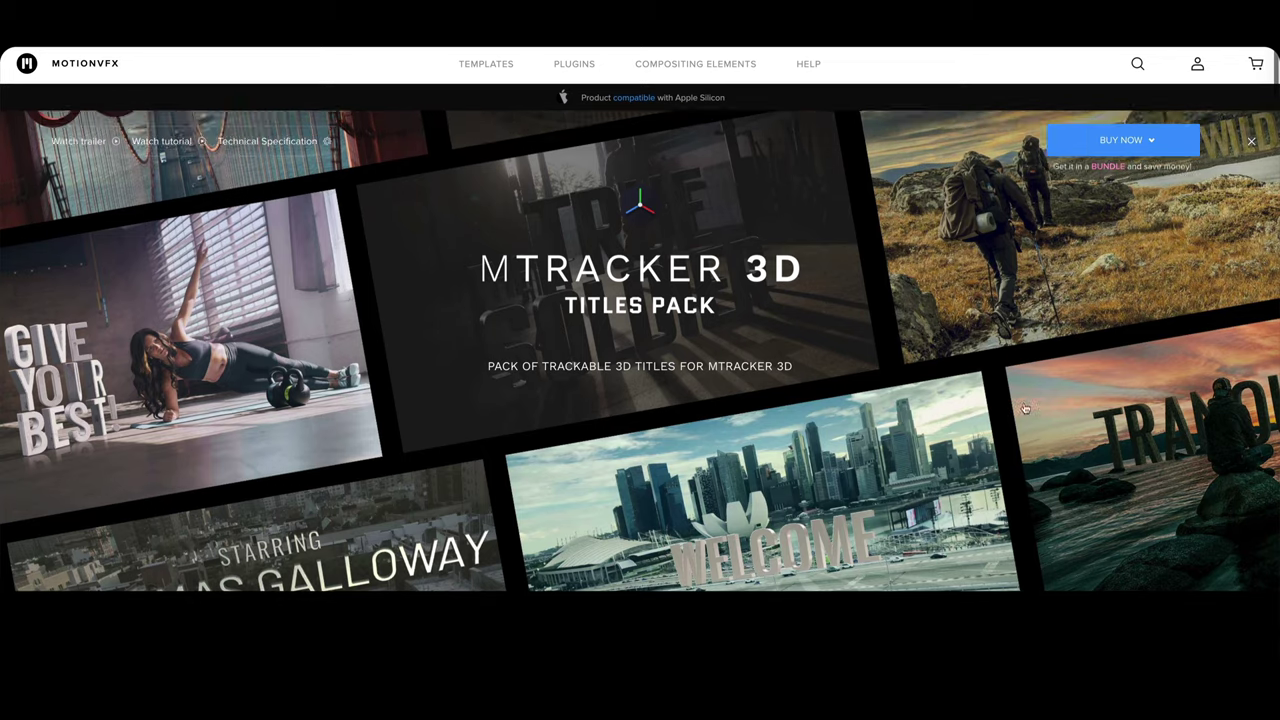
scroll(1025, 408, down, 3)
scroll(1025, 408, down, 8)
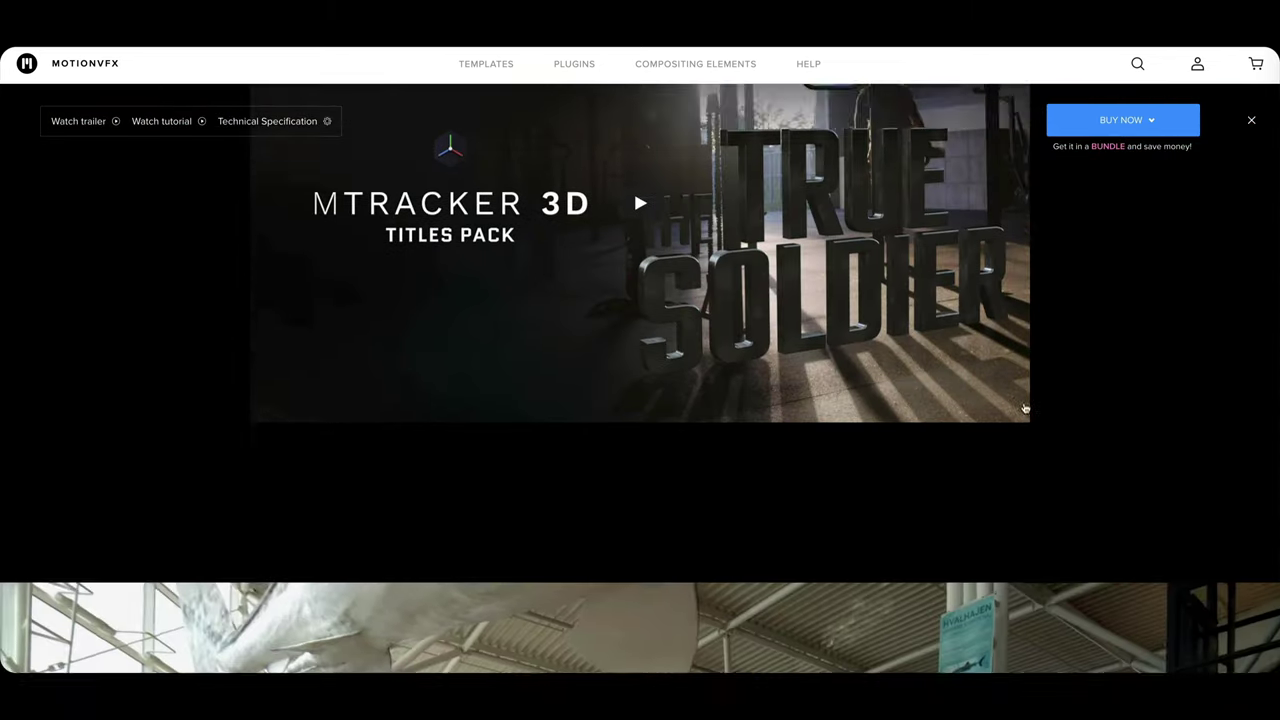
scroll(1025, 408, down, 10)
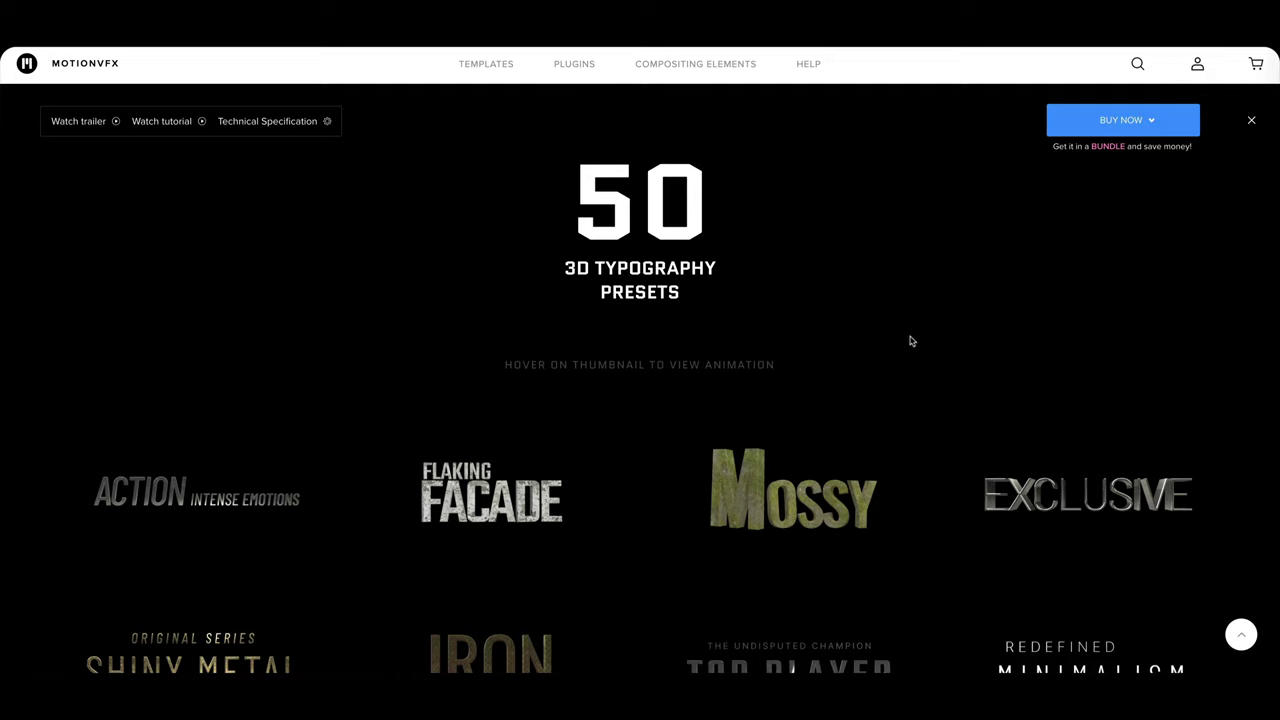
mouse_move(232, 488)
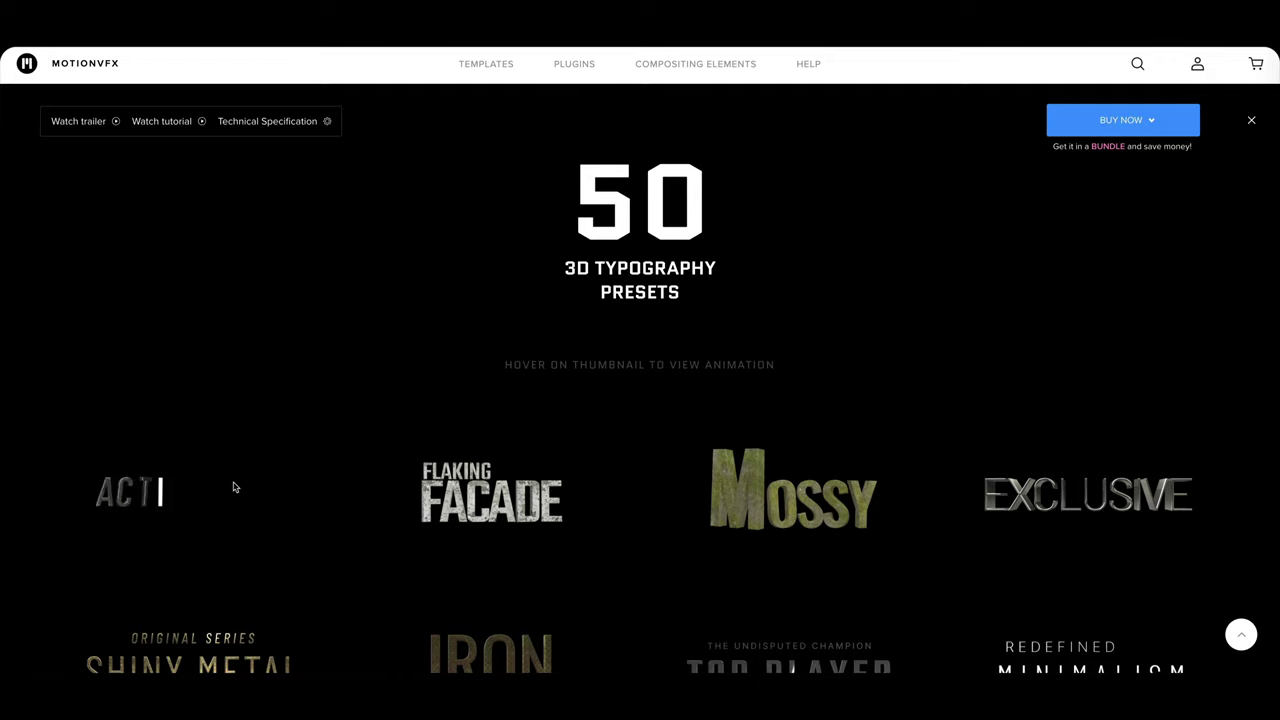
mouse_move(465, 447)
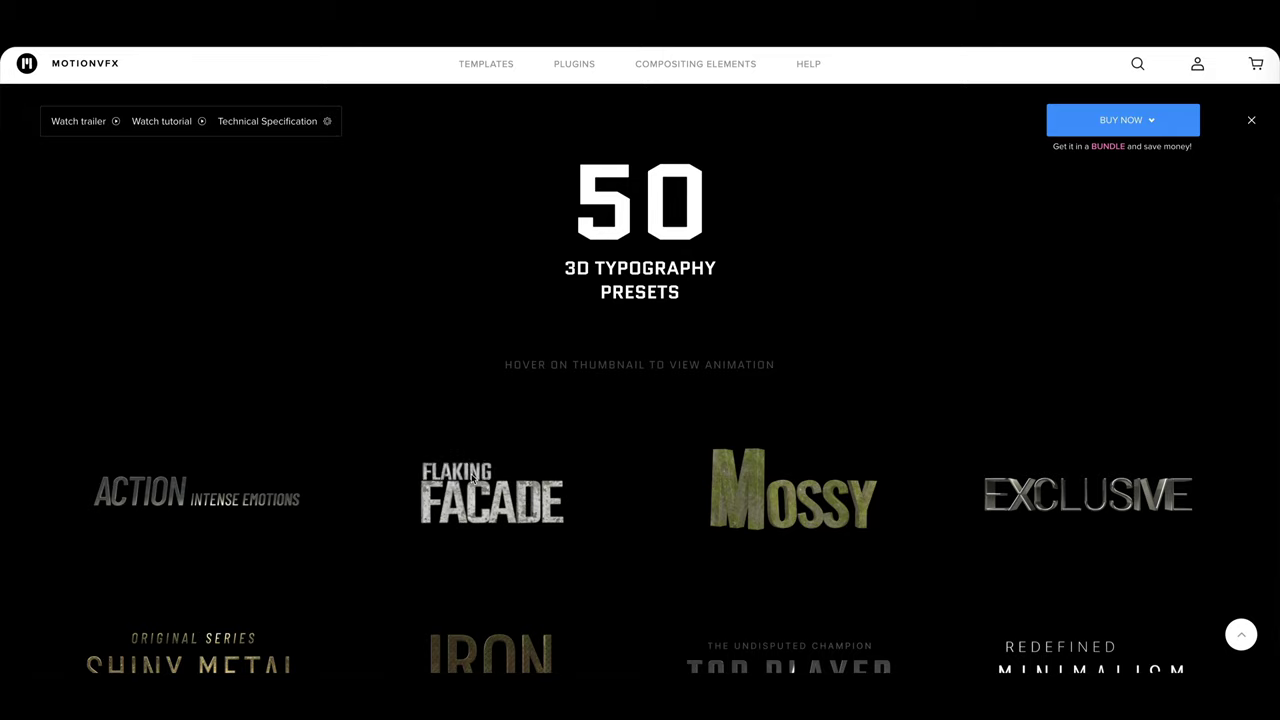
scroll(473, 480, down, 6)
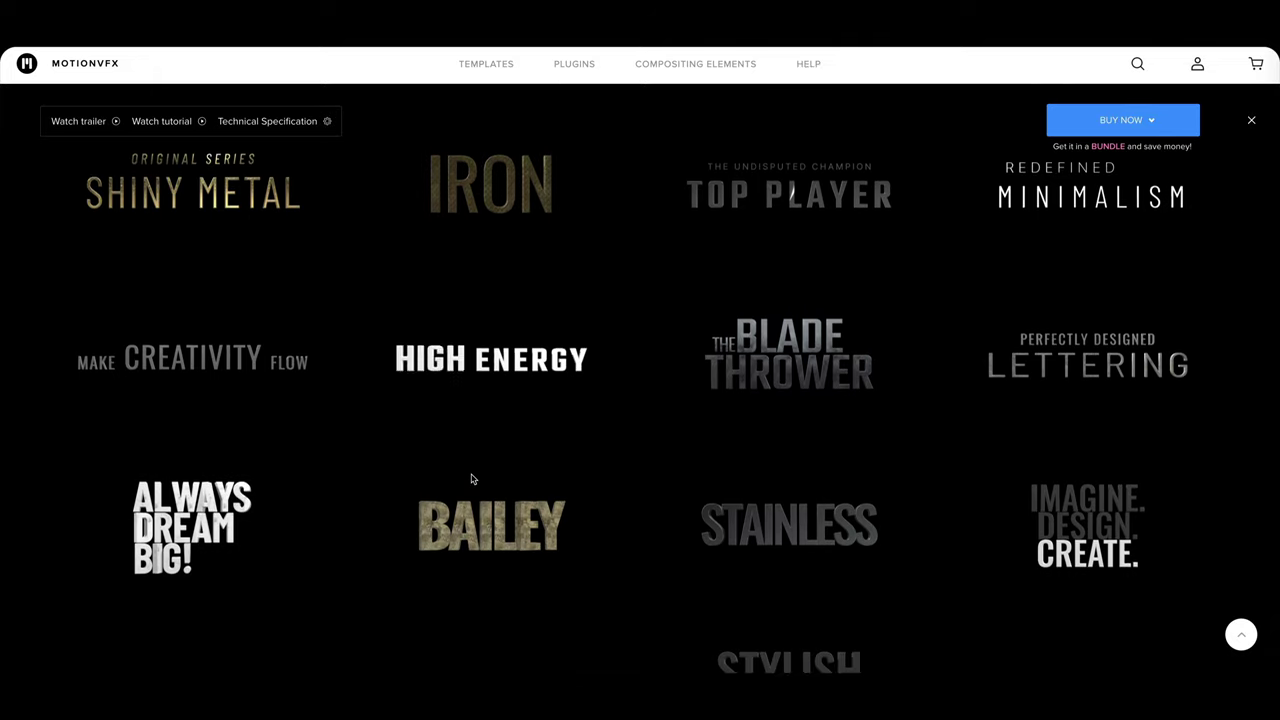
scroll(473, 480, down, 5)
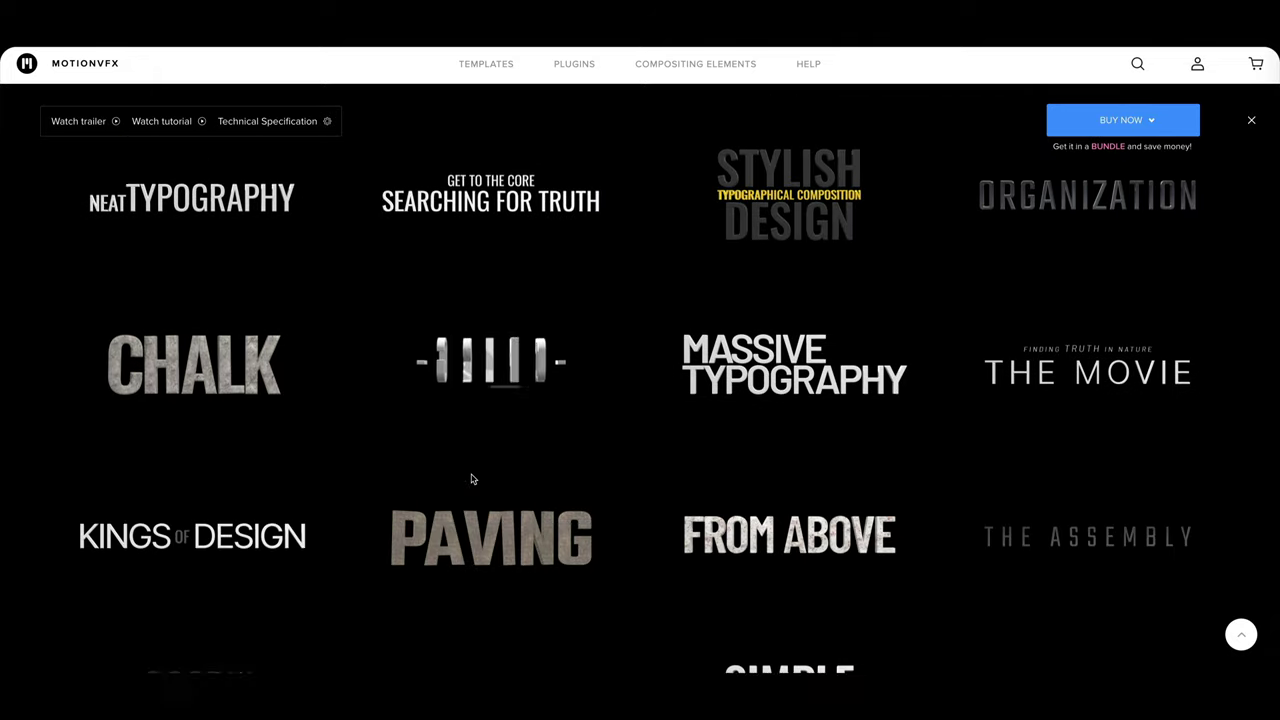
scroll(473, 480, down, 5)
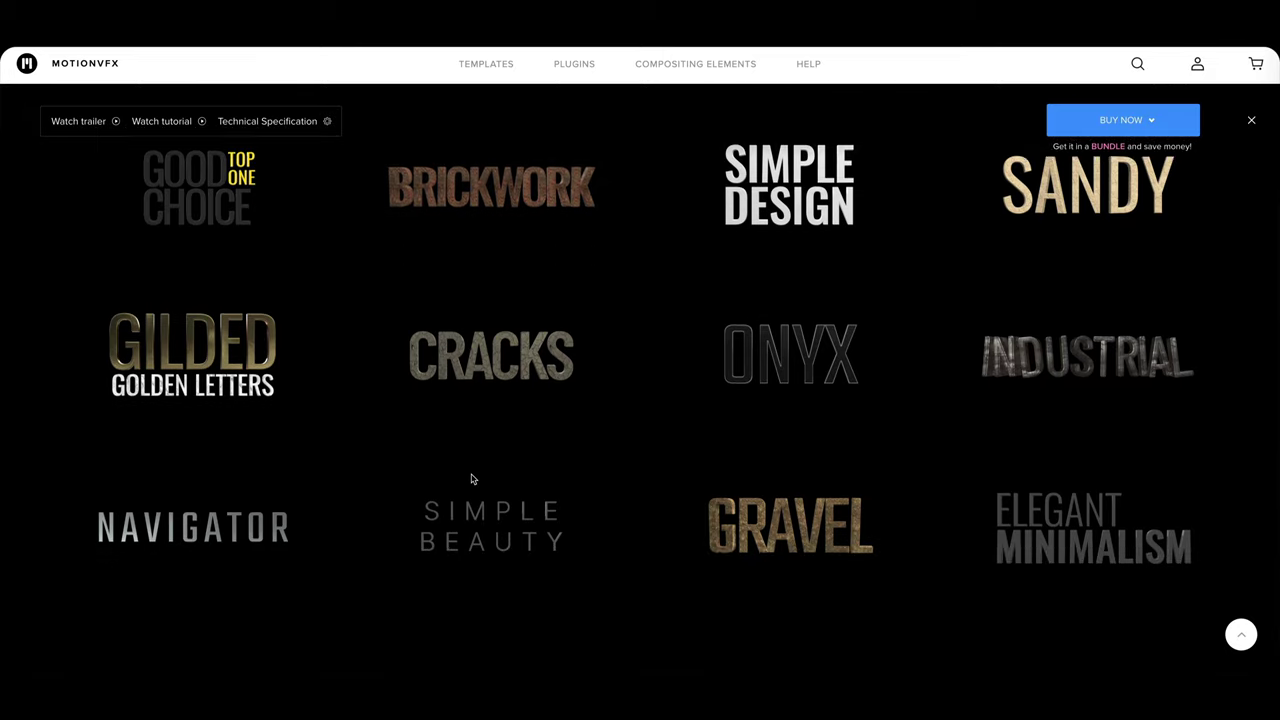
scroll(473, 480, down, 2)
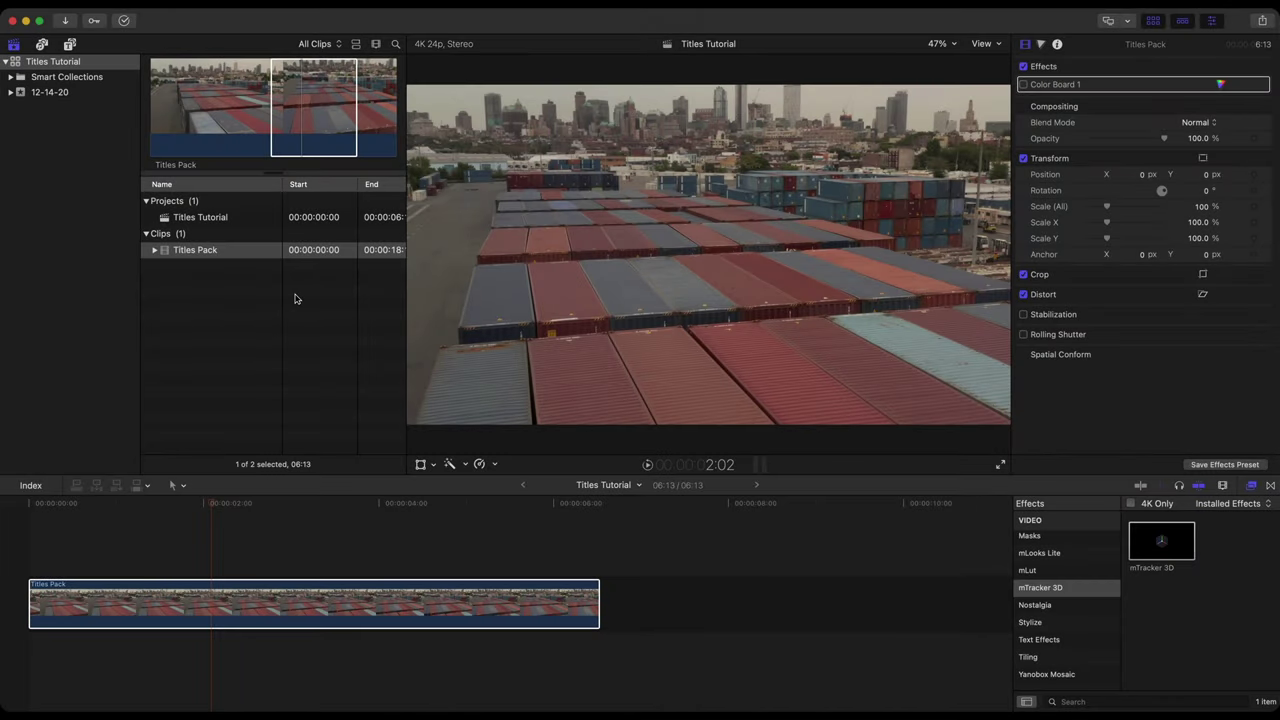
- Select the Titles Tutorial project, then load the Titles Pack container-yard clip
click(193, 219)
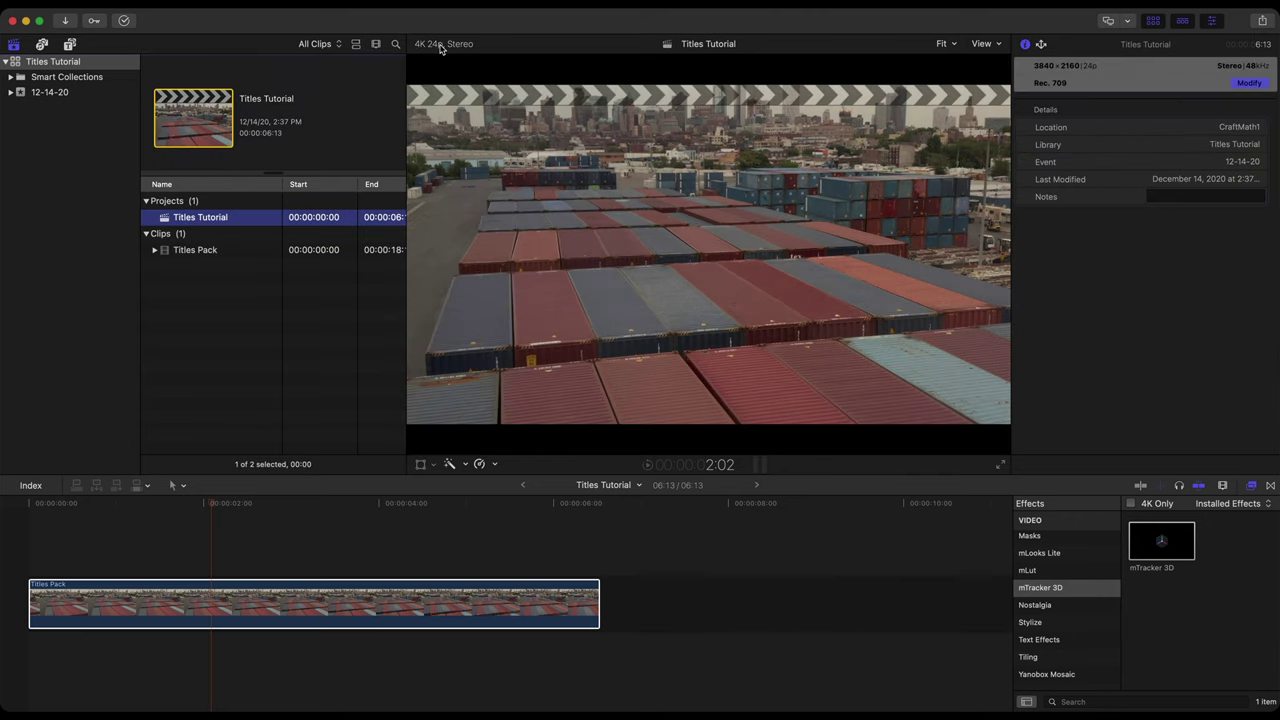
click(244, 252)
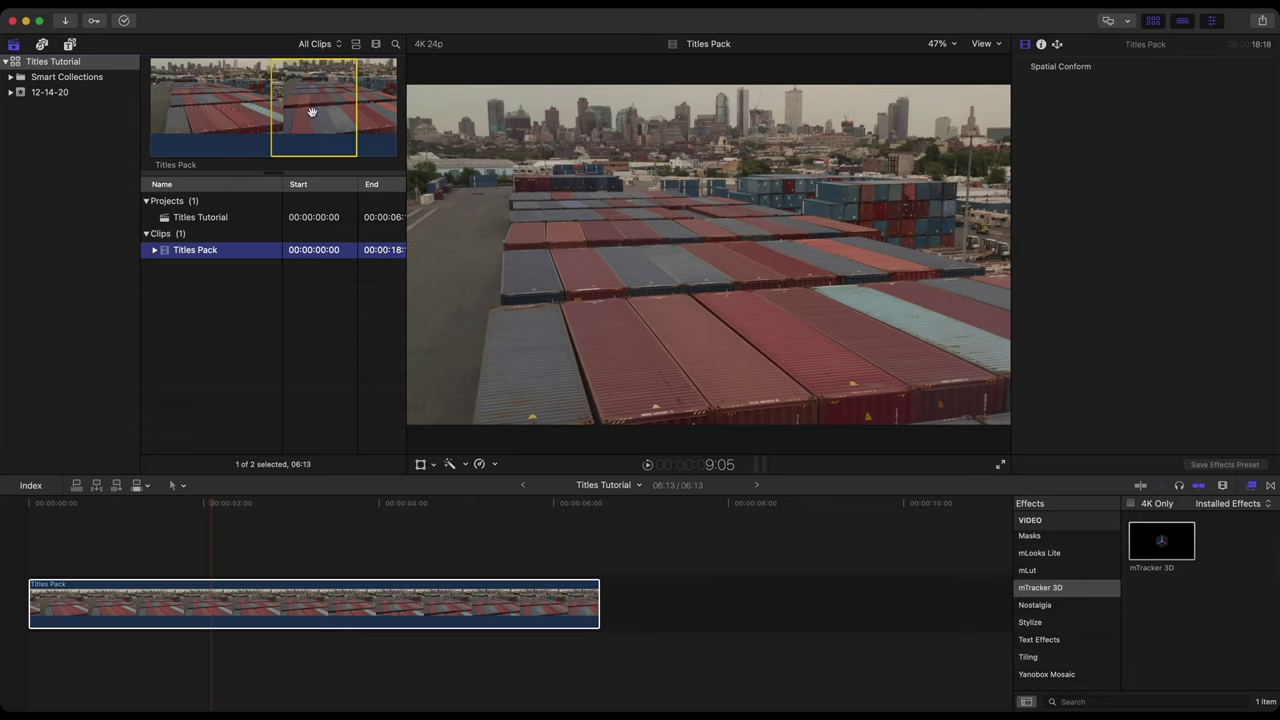
- Enable Color Board 1 on the container clip, compare it off and on, and review its Exposure settings
click(191, 602)
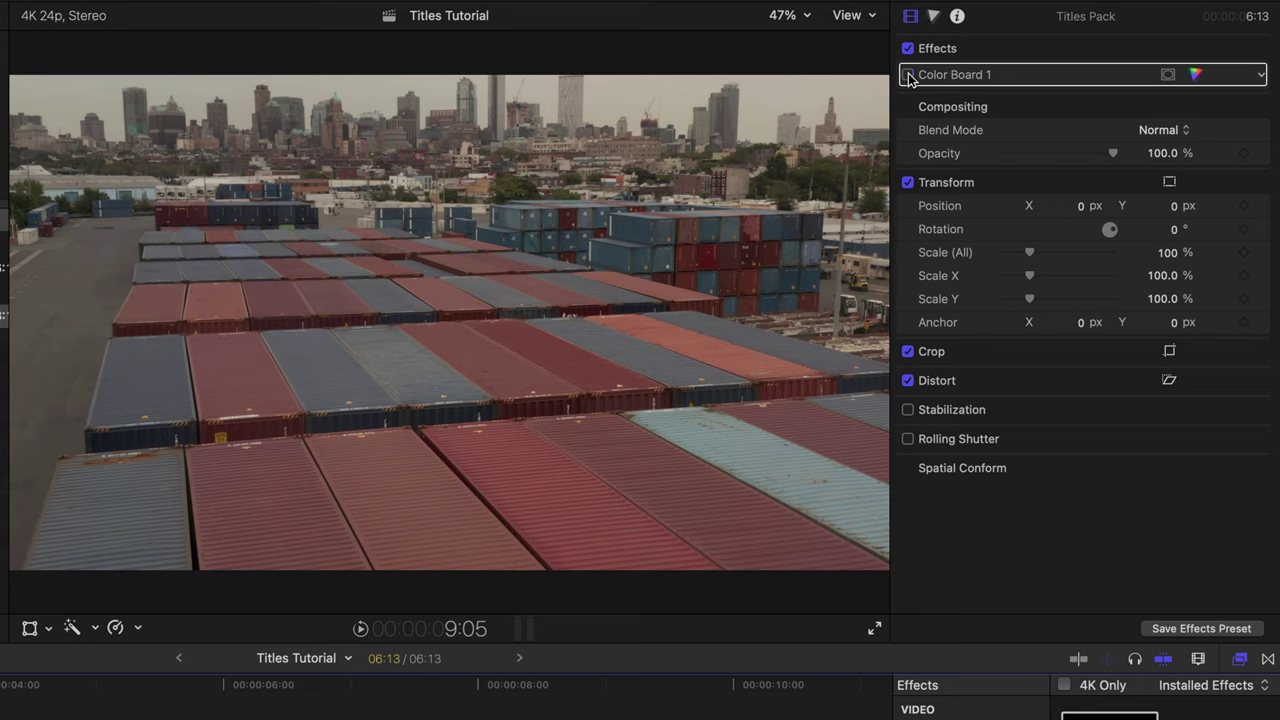
click(907, 75)
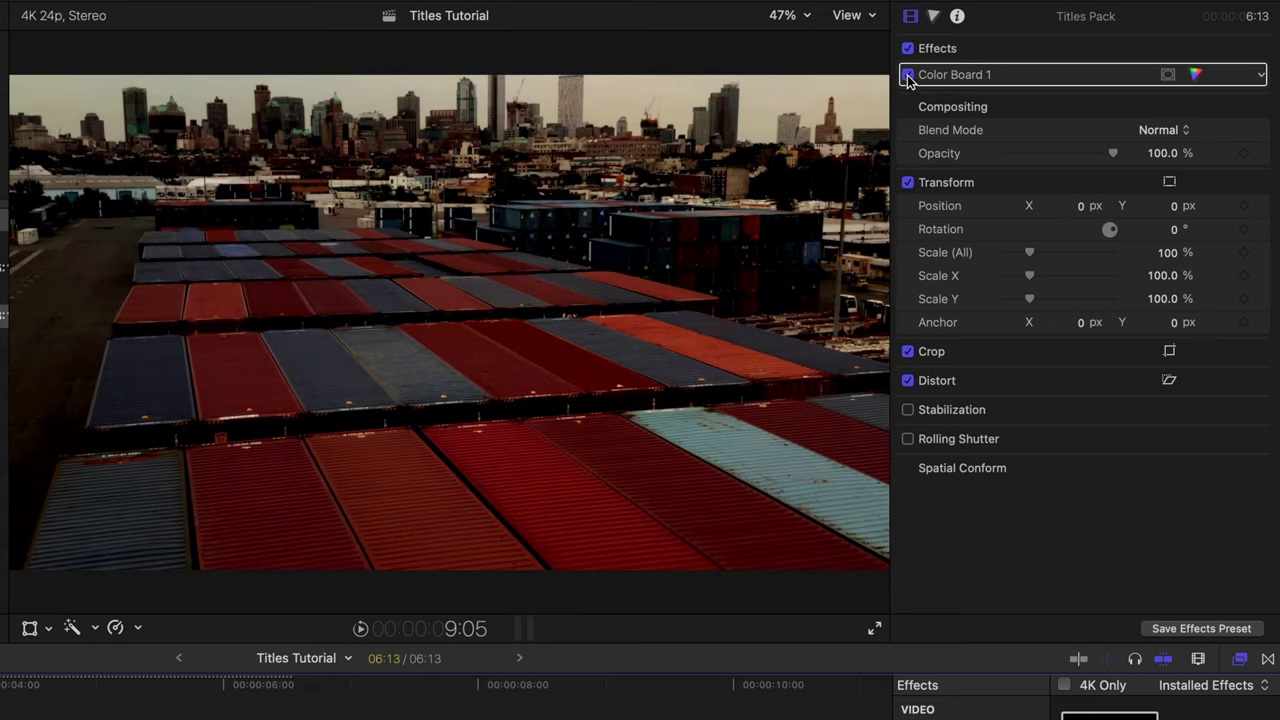
click(907, 75)
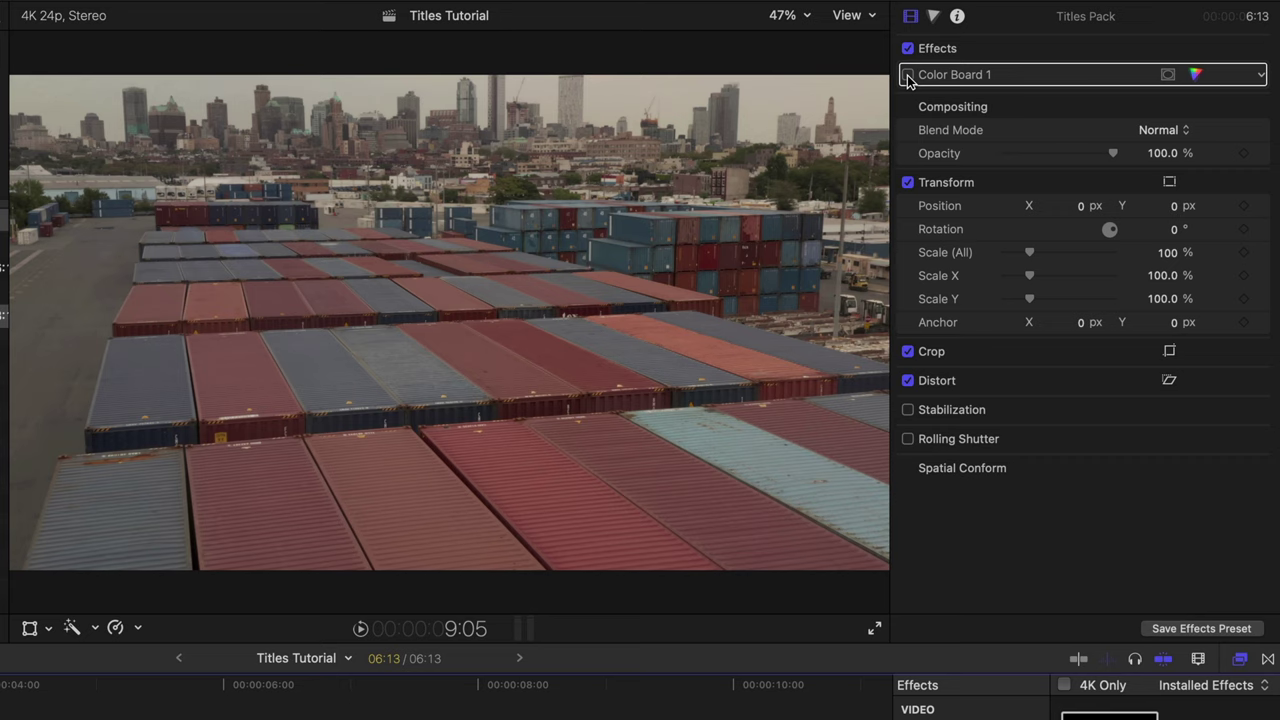
click(907, 75)
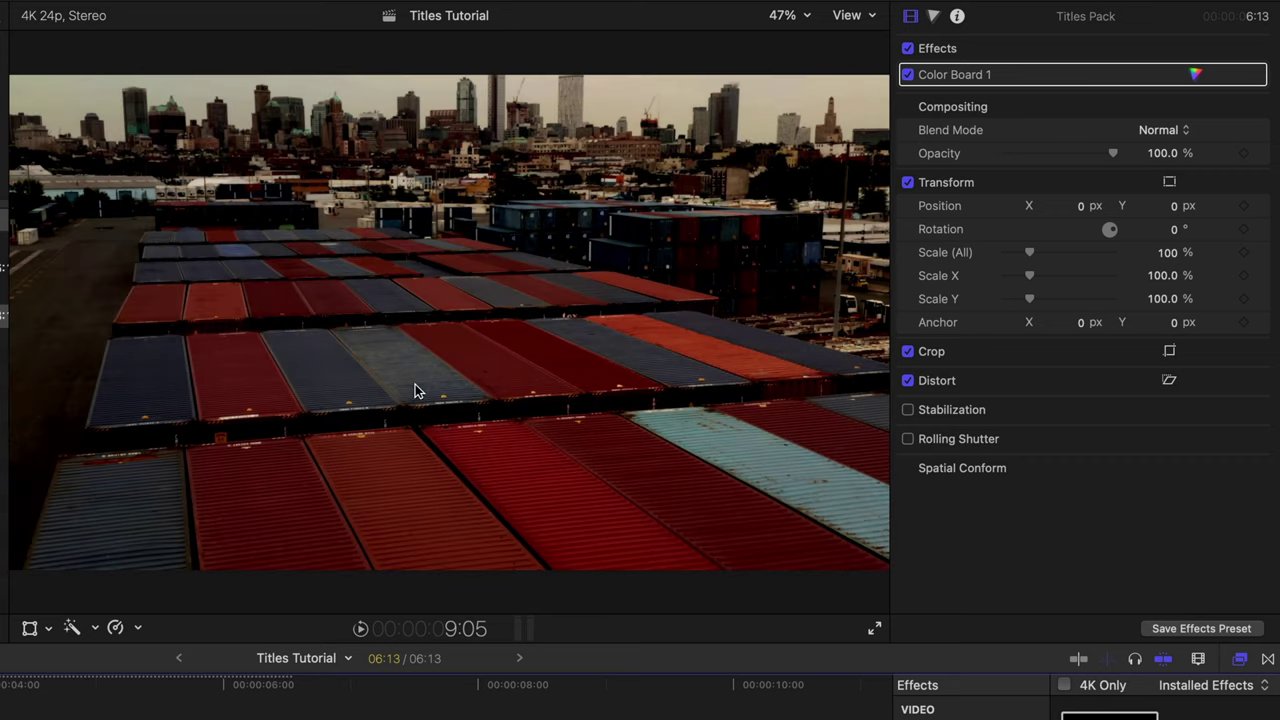
click(928, 78)
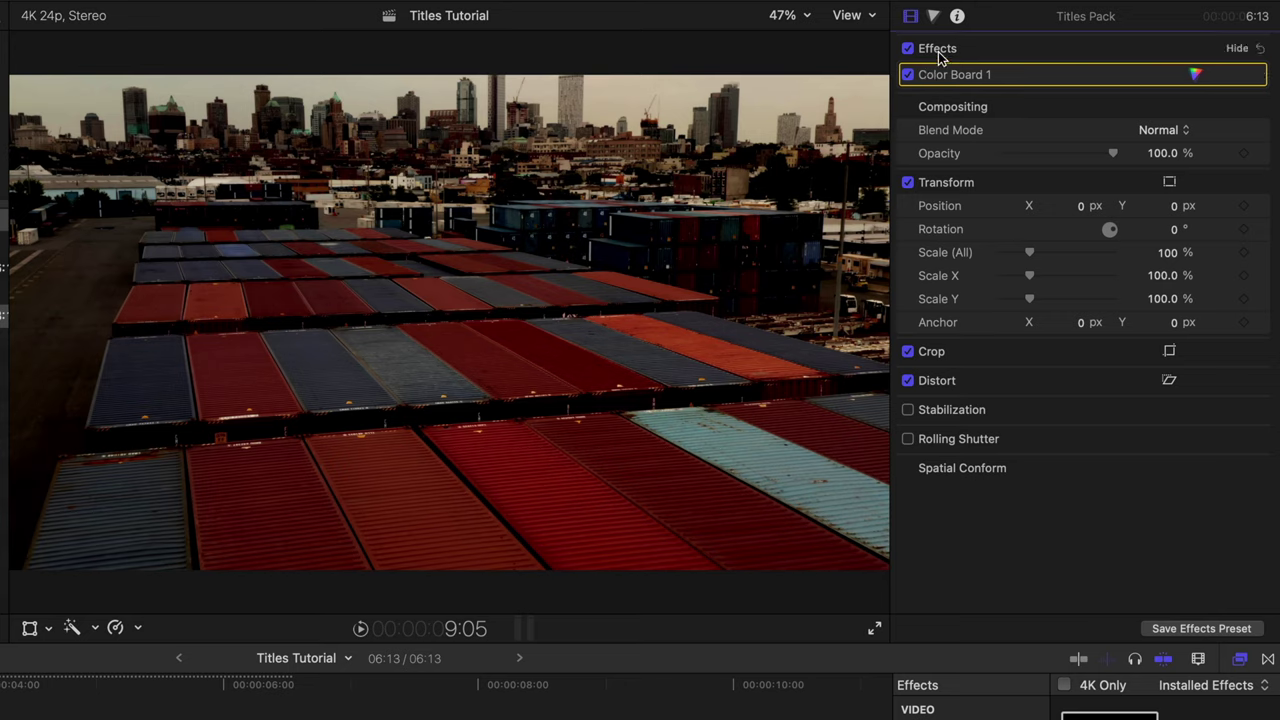
click(934, 17)
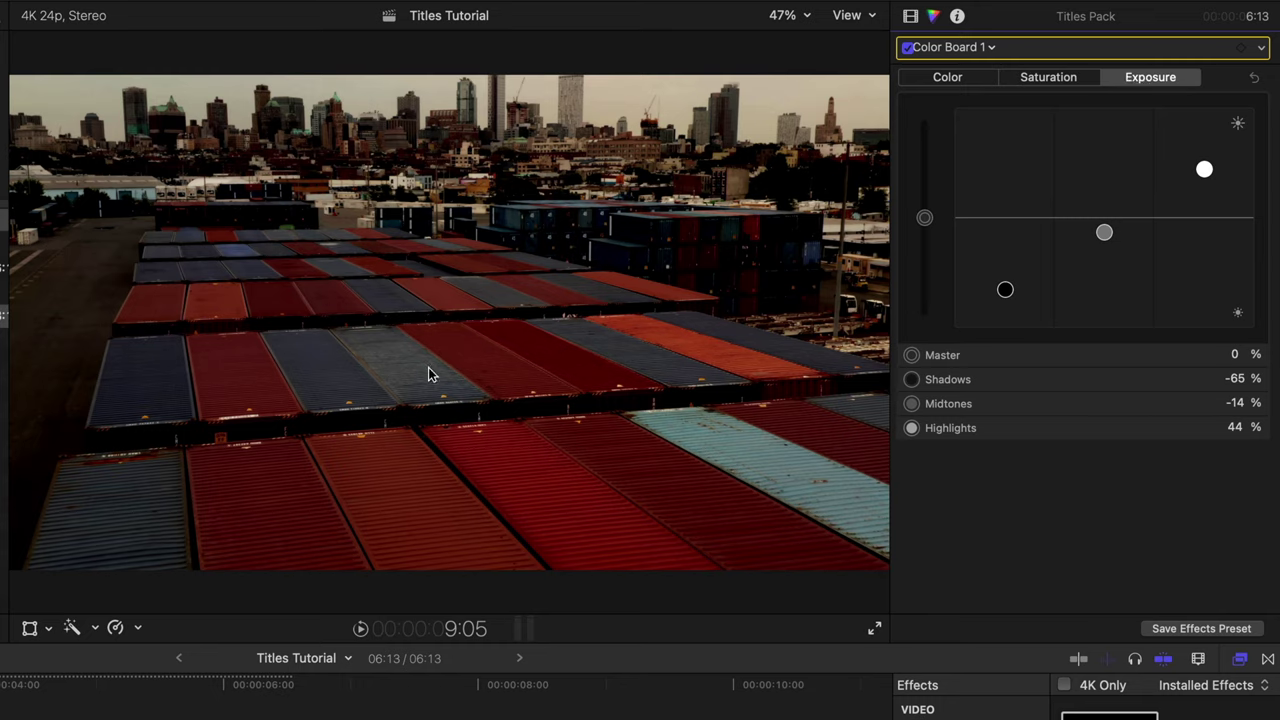
click(911, 16)
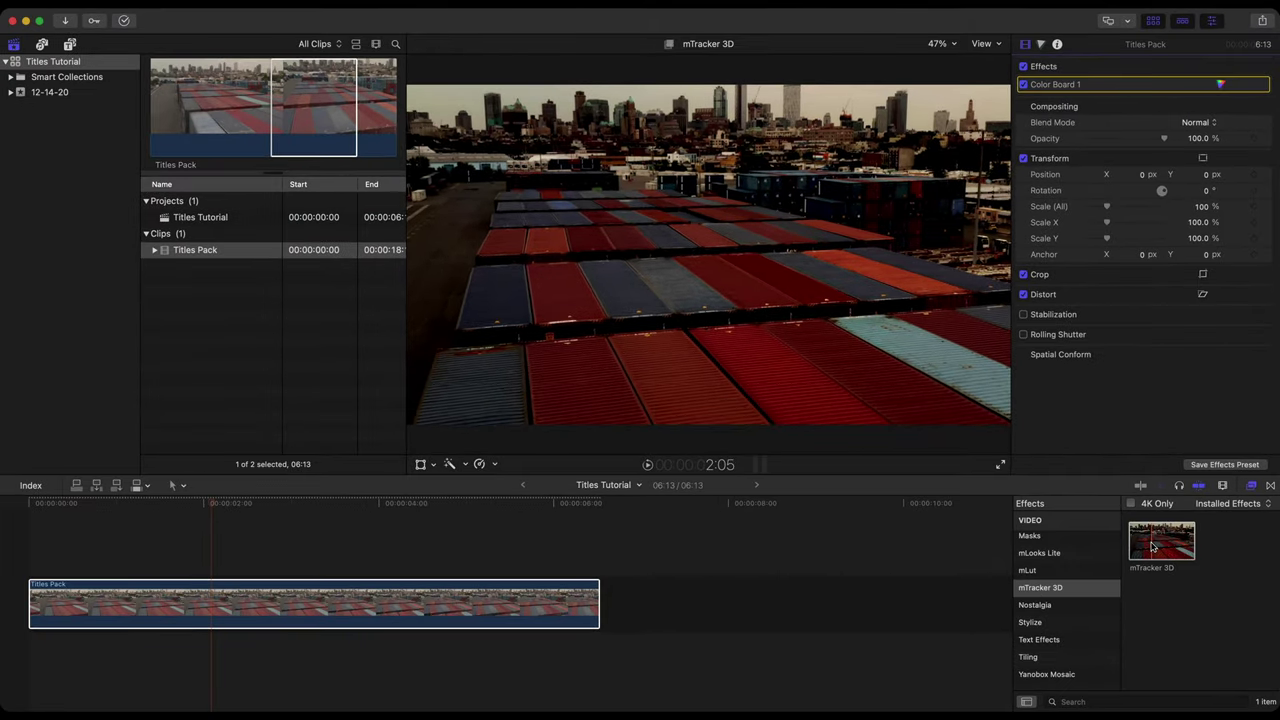
- Apply mTracker 3D to the container clip, track and copy the camera track, then disable Color Board 1
drag(1153, 546, 528, 596)
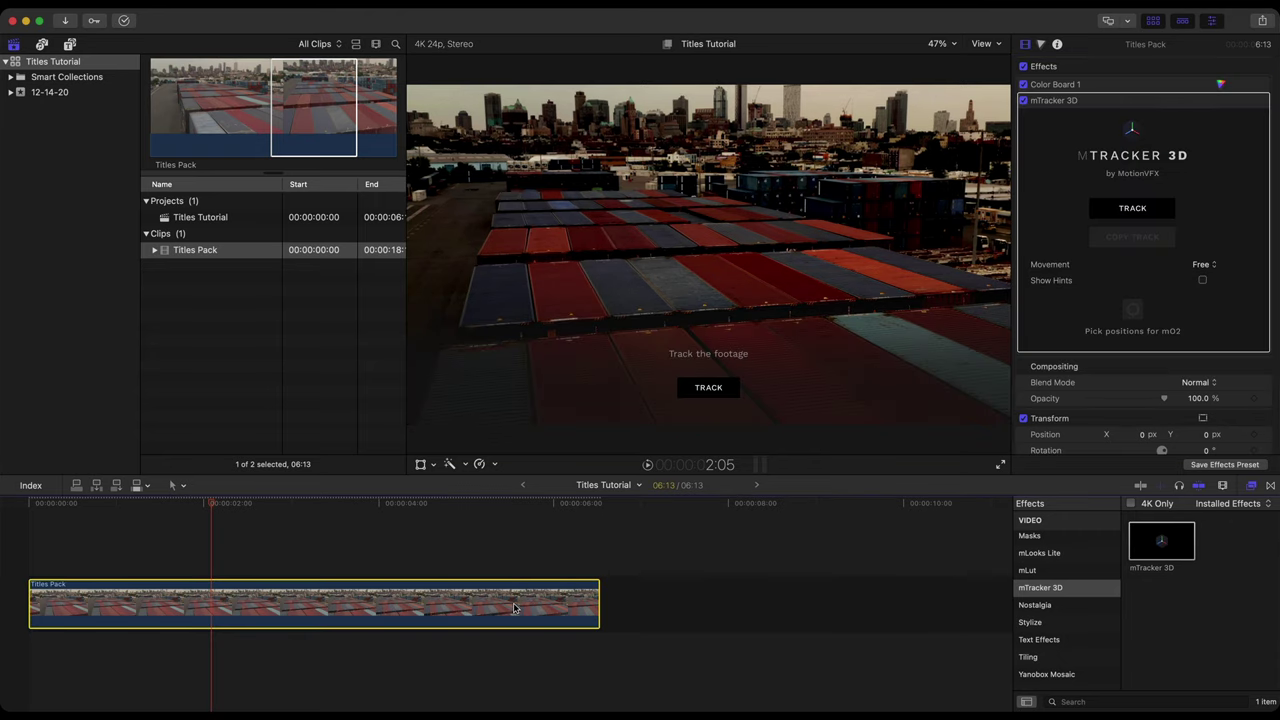
click(710, 390)
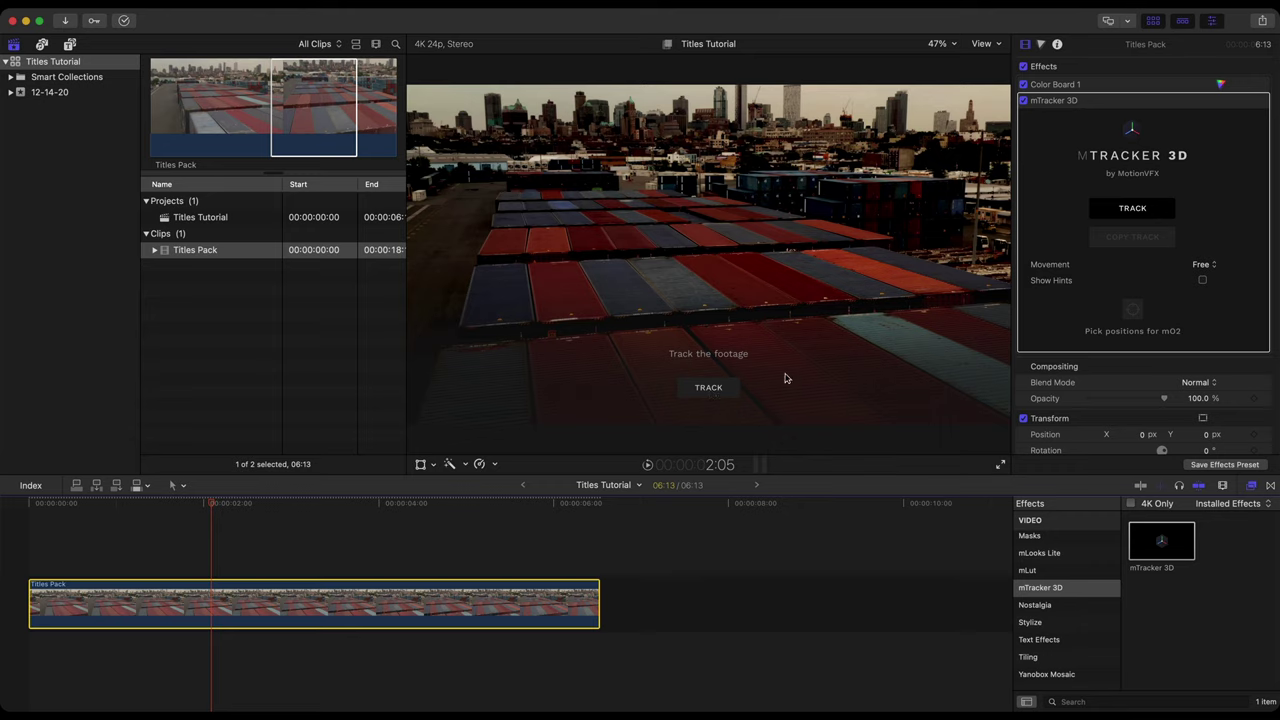
click(1133, 210)
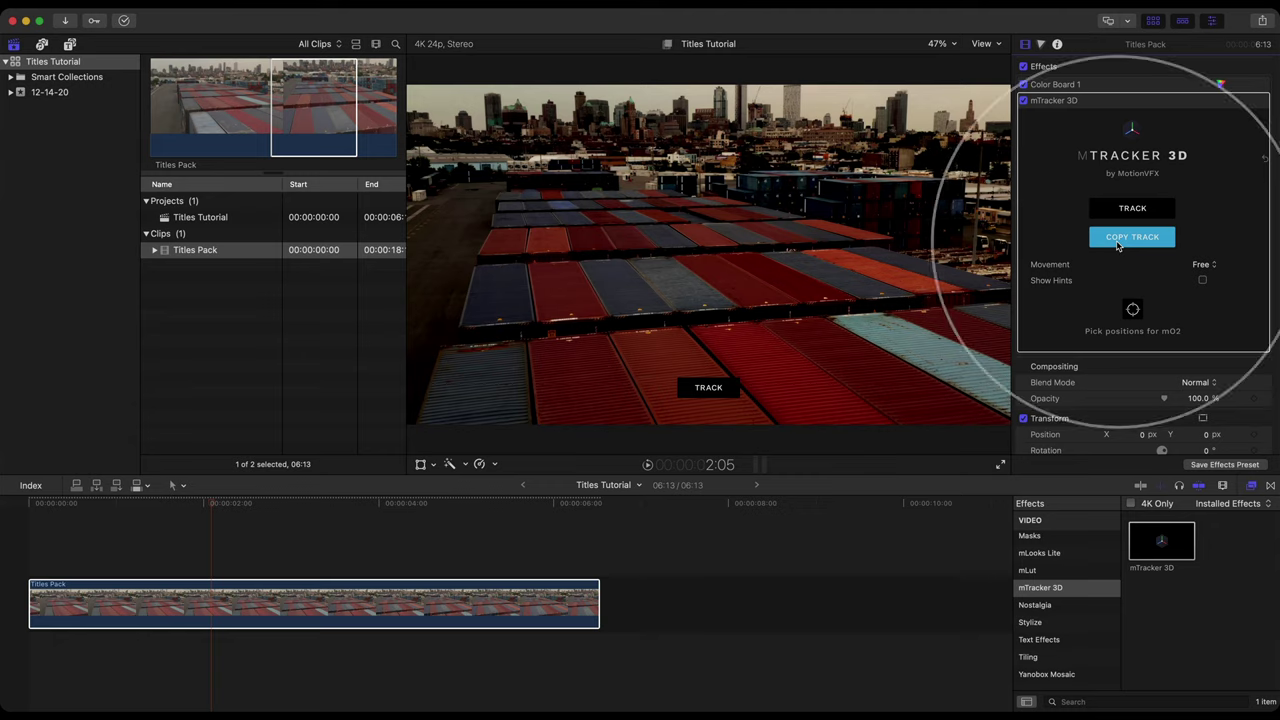
click(1118, 243)
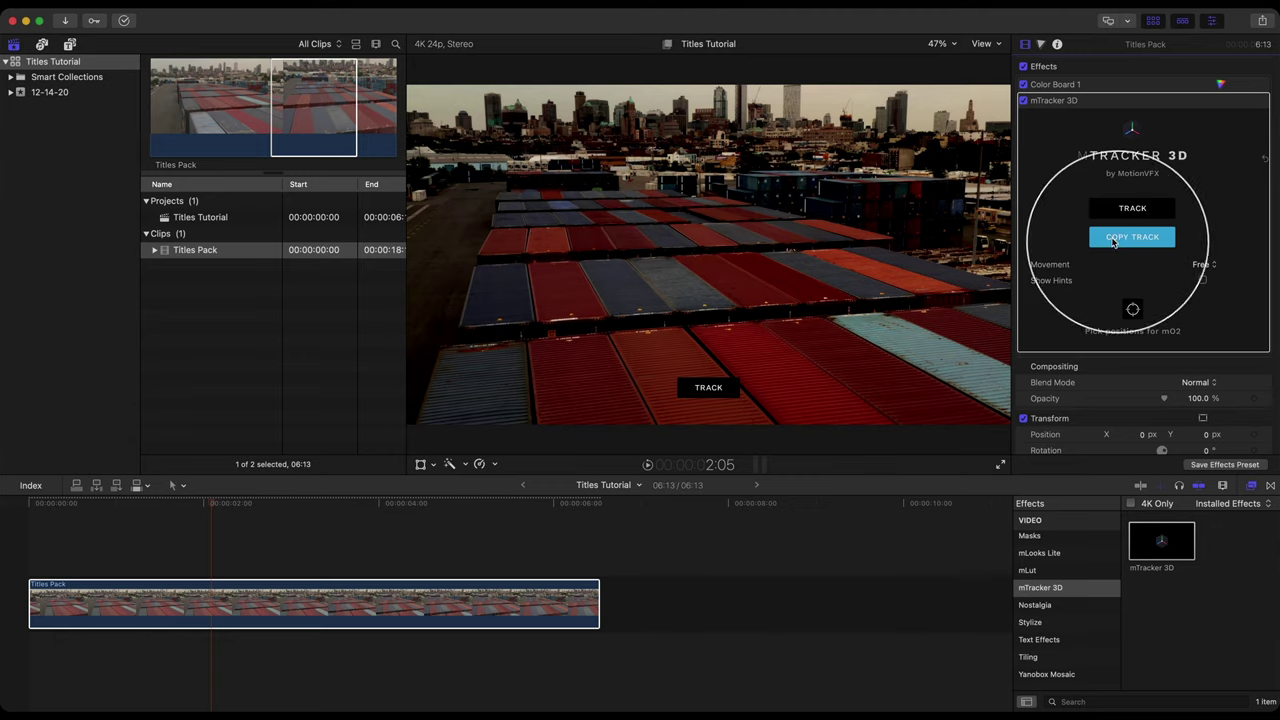
click(1023, 85)
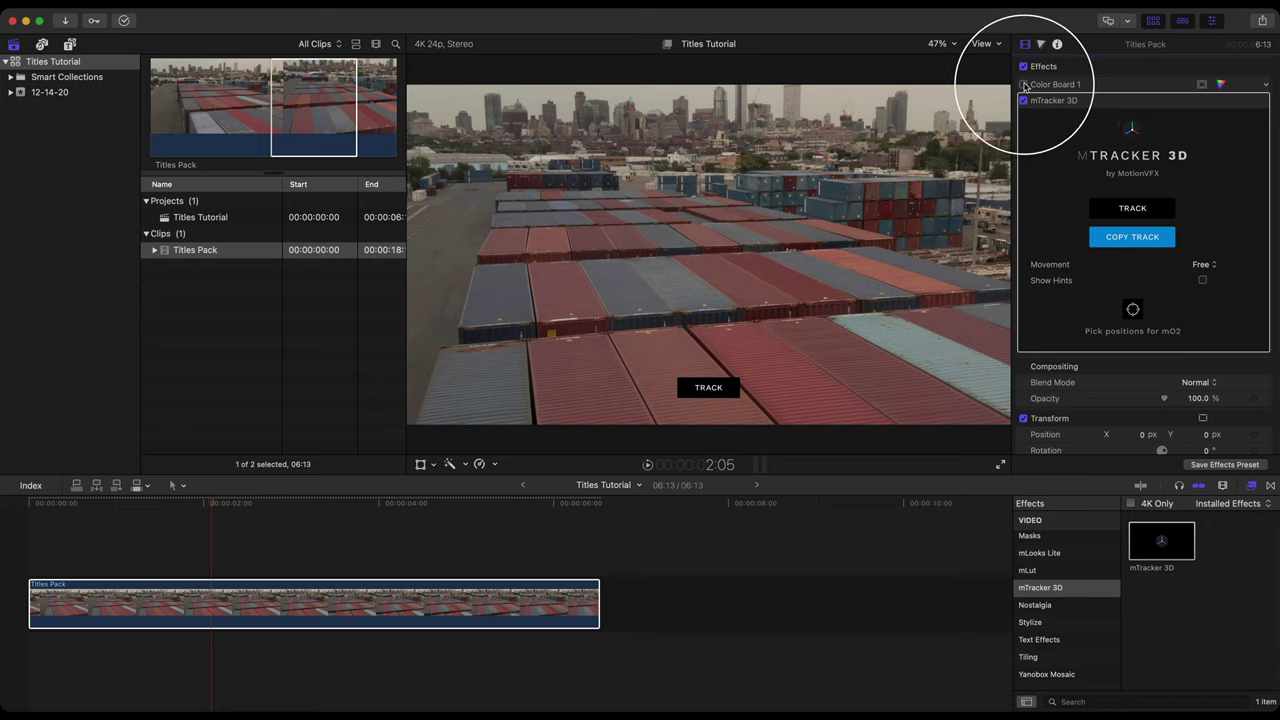
- Place Title 02 FLAKING FACADE from mTracker 3D Expansions above the clip and trim it to the clip's end
click(70, 45)
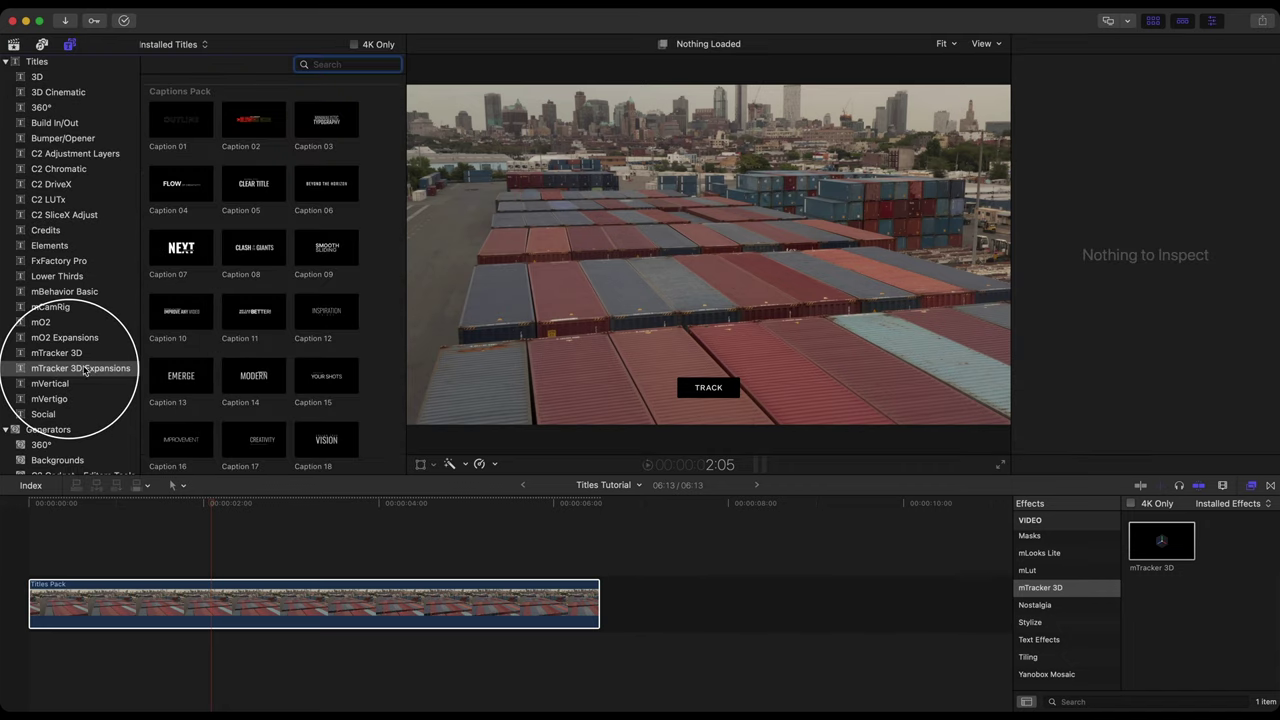
scroll(196, 331, down, 20)
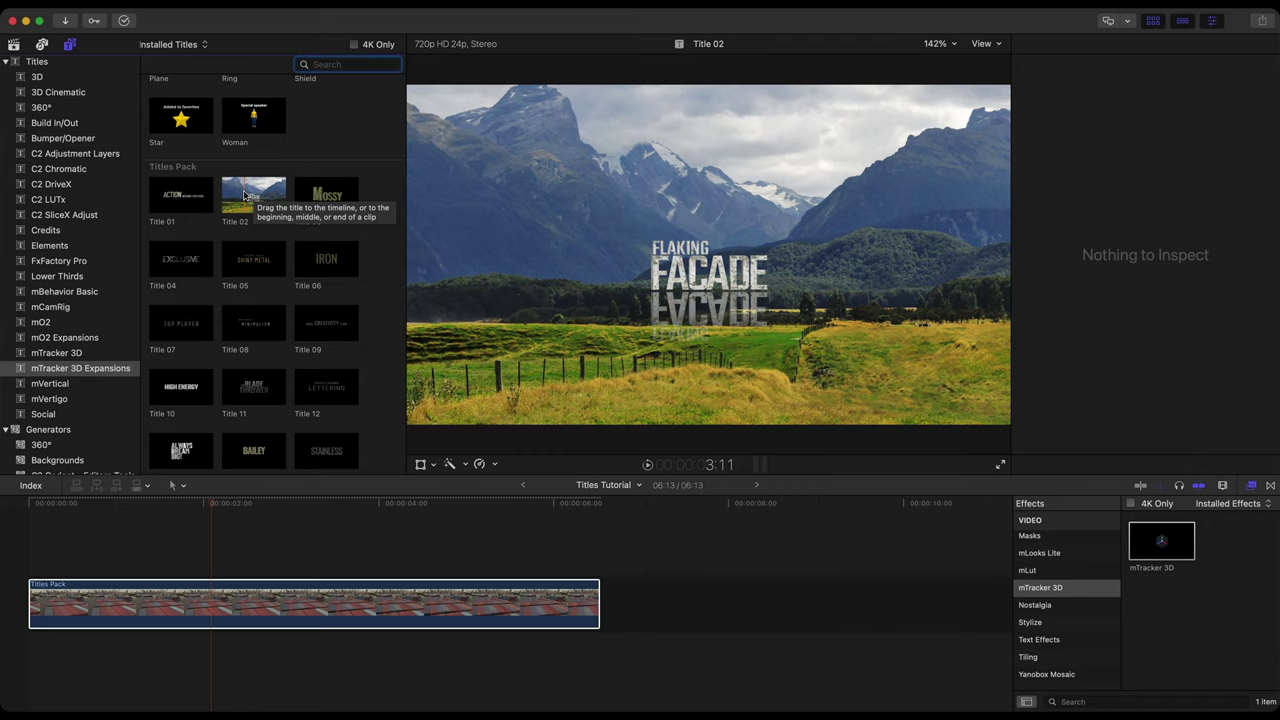
drag(244, 195, 80, 565)
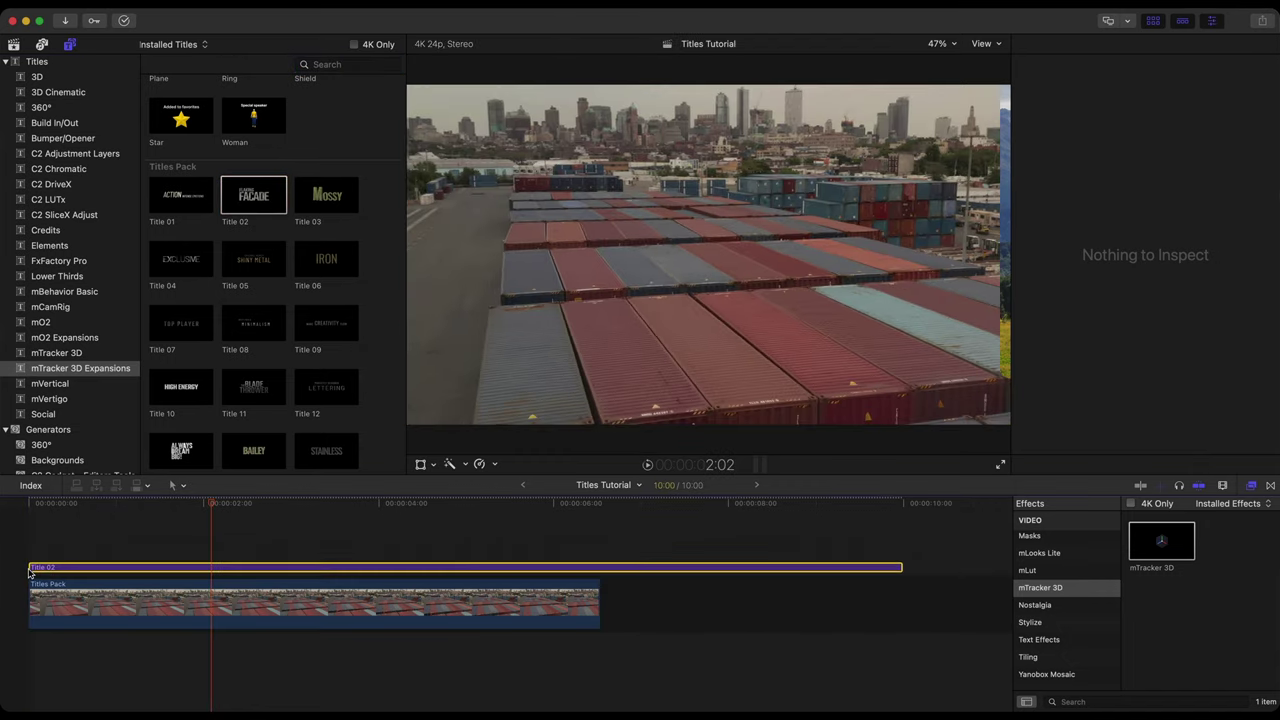
drag(900, 568, 598, 570)
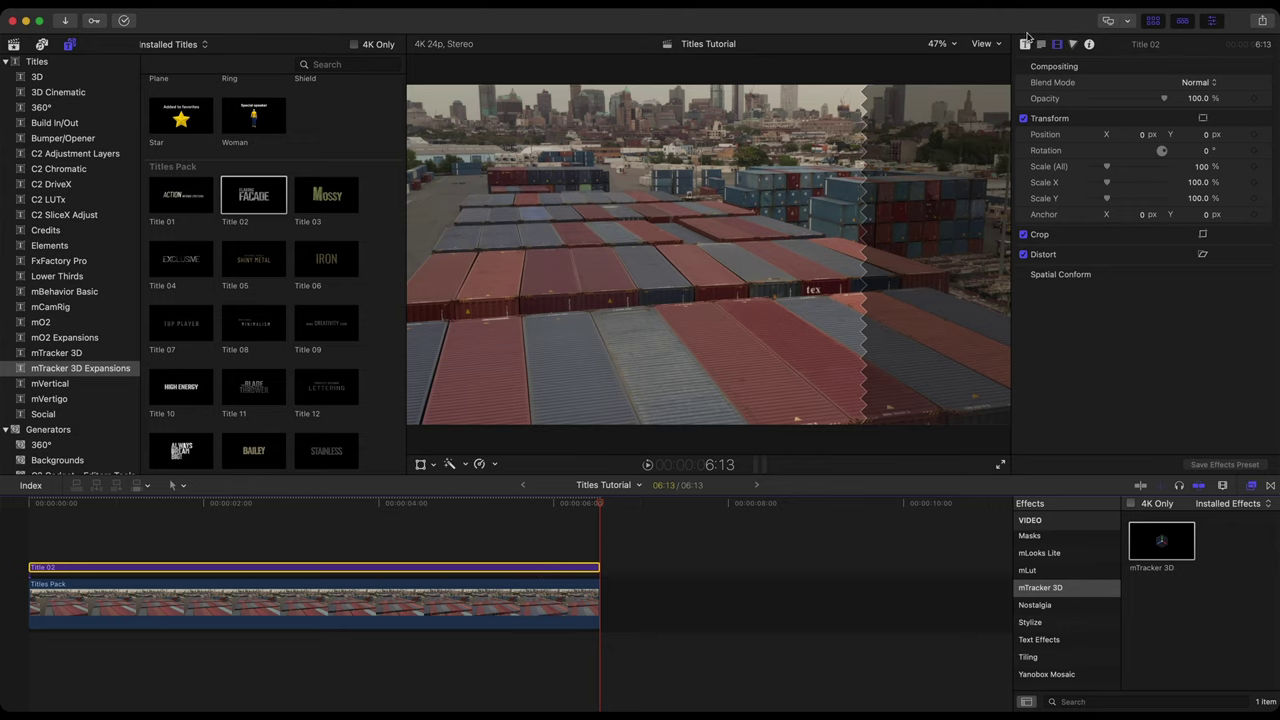
- Paste the copied camera track into Title 02 and dismiss the Done! confirmation
click(1025, 44)
click(1147, 173)
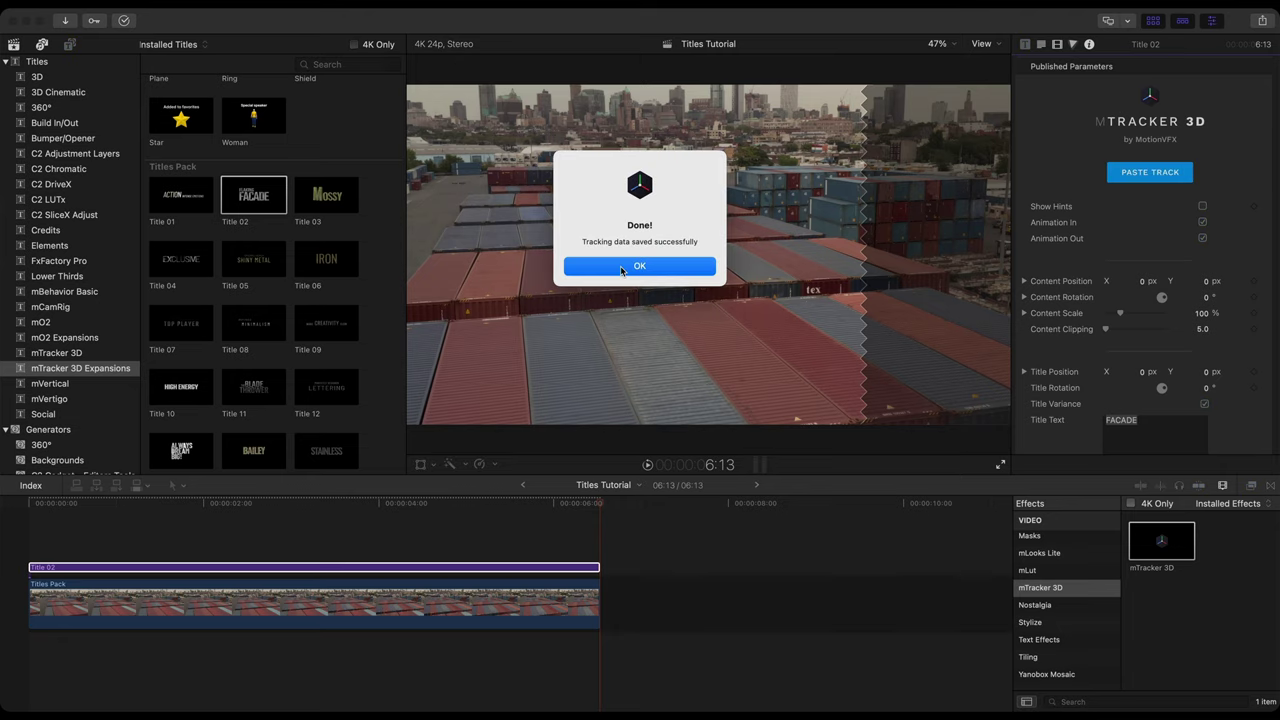
click(625, 268)
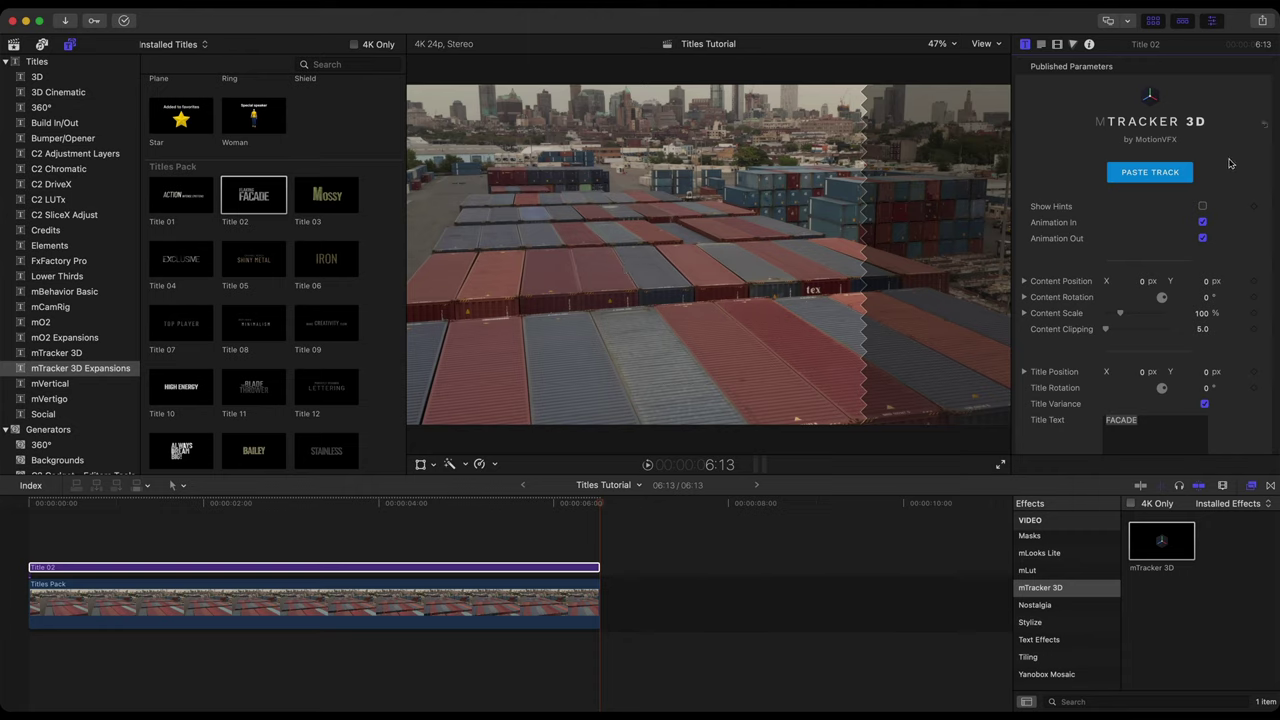
click(407, 567)
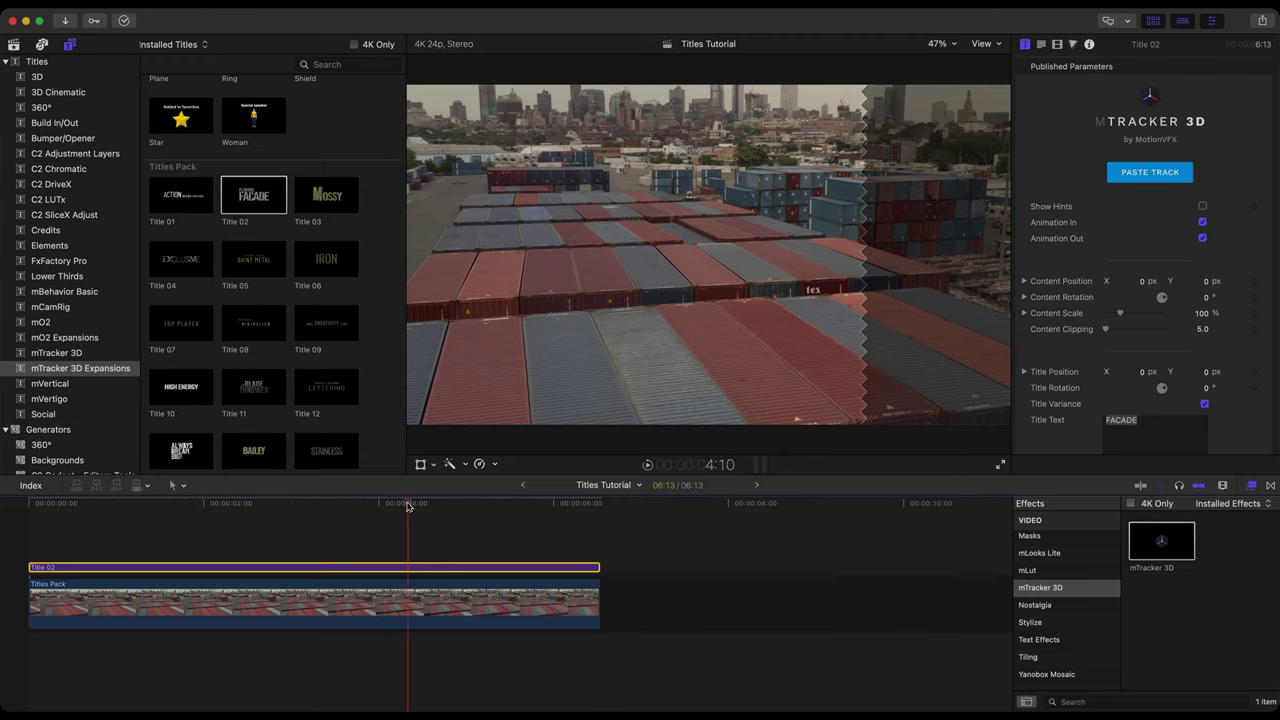
- At the clip start, turn off the title's animation and enlarge it in the viewer
drag(279, 505, 31, 505)
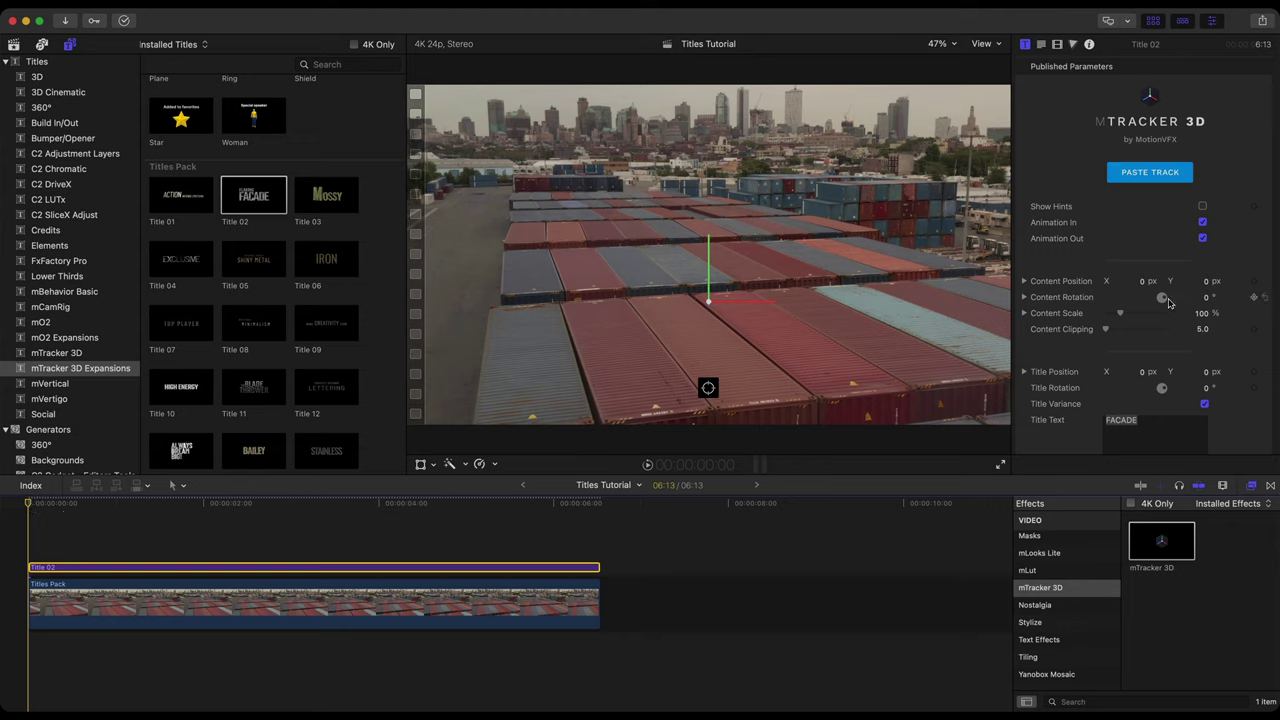
click(1203, 223)
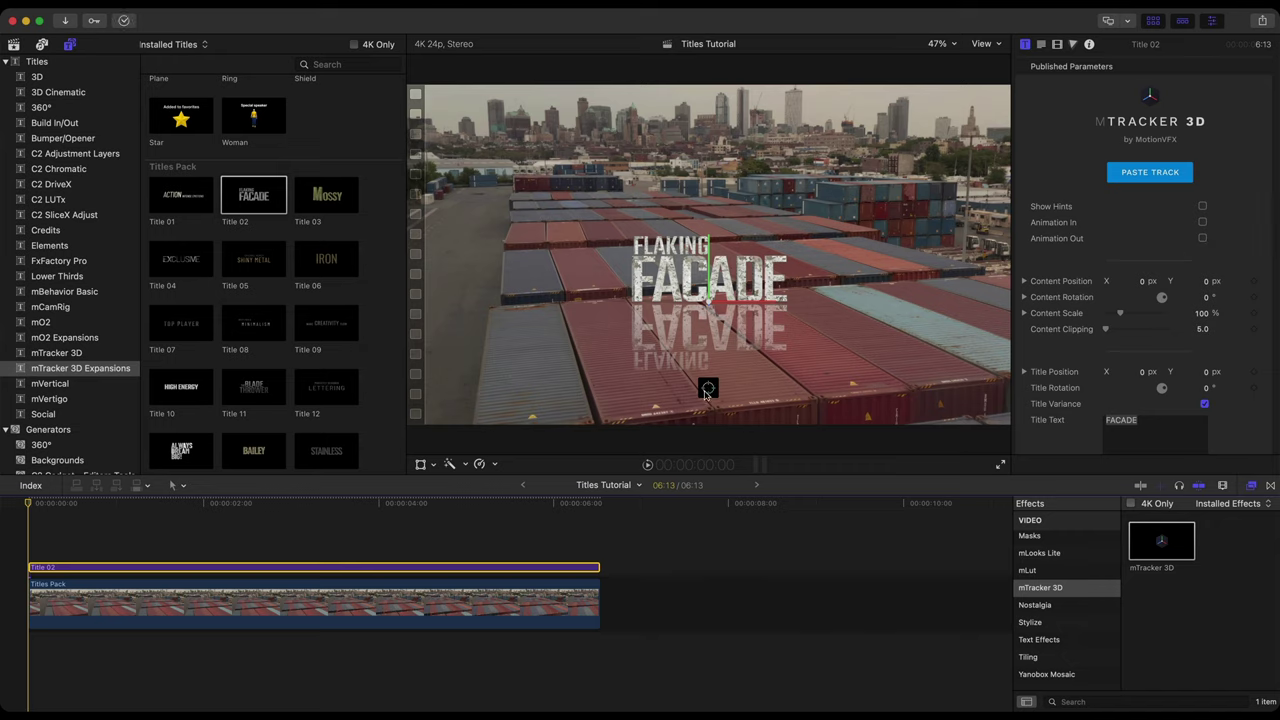
click(705, 393)
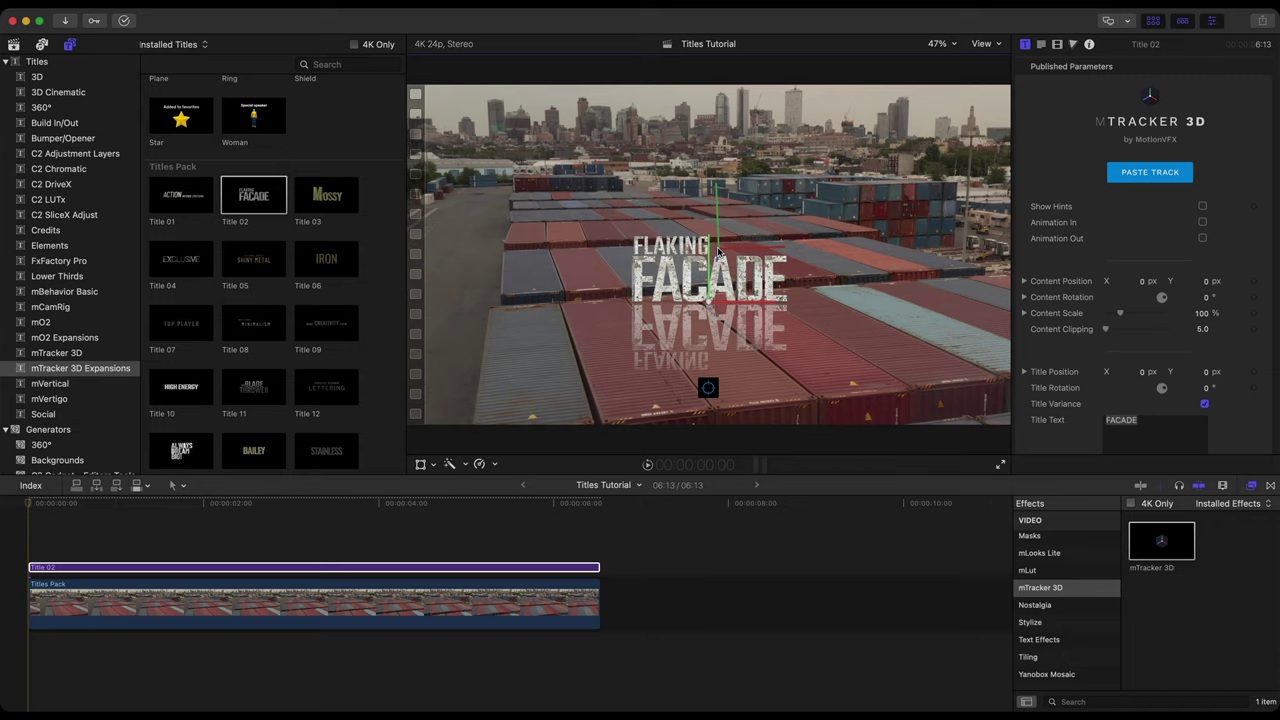
key(shift)
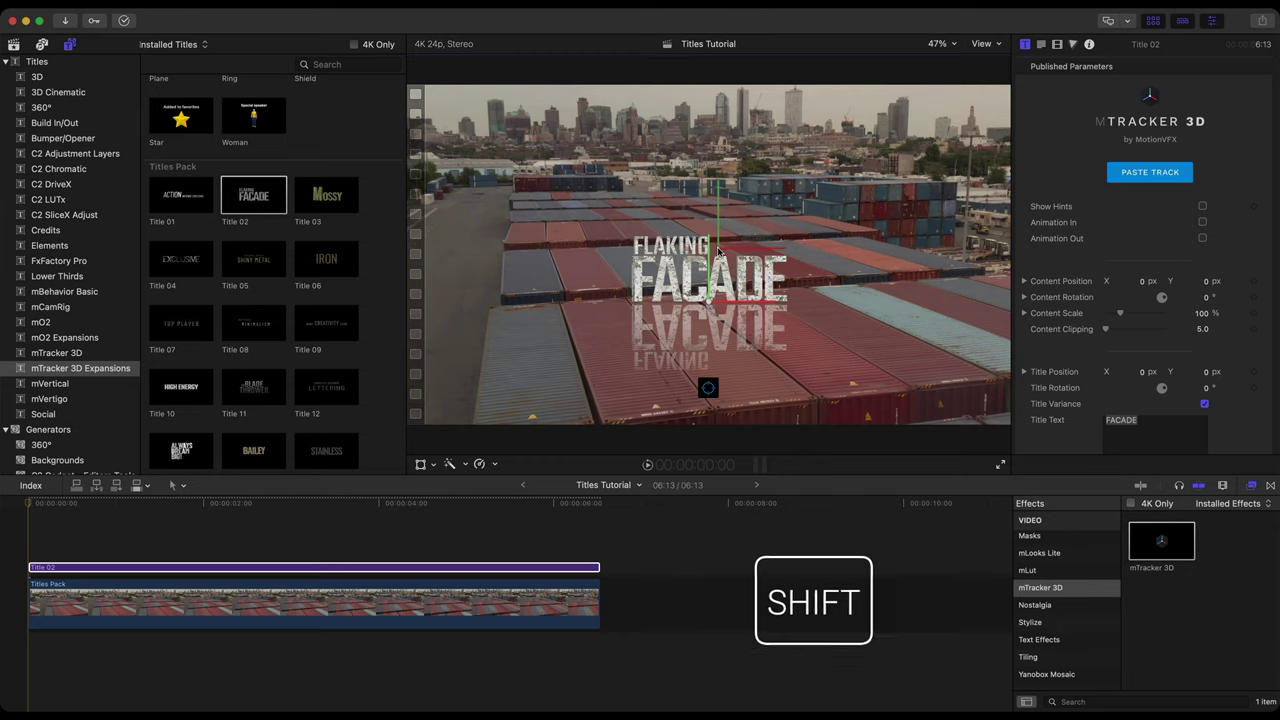
drag(717, 250, 717, 252)
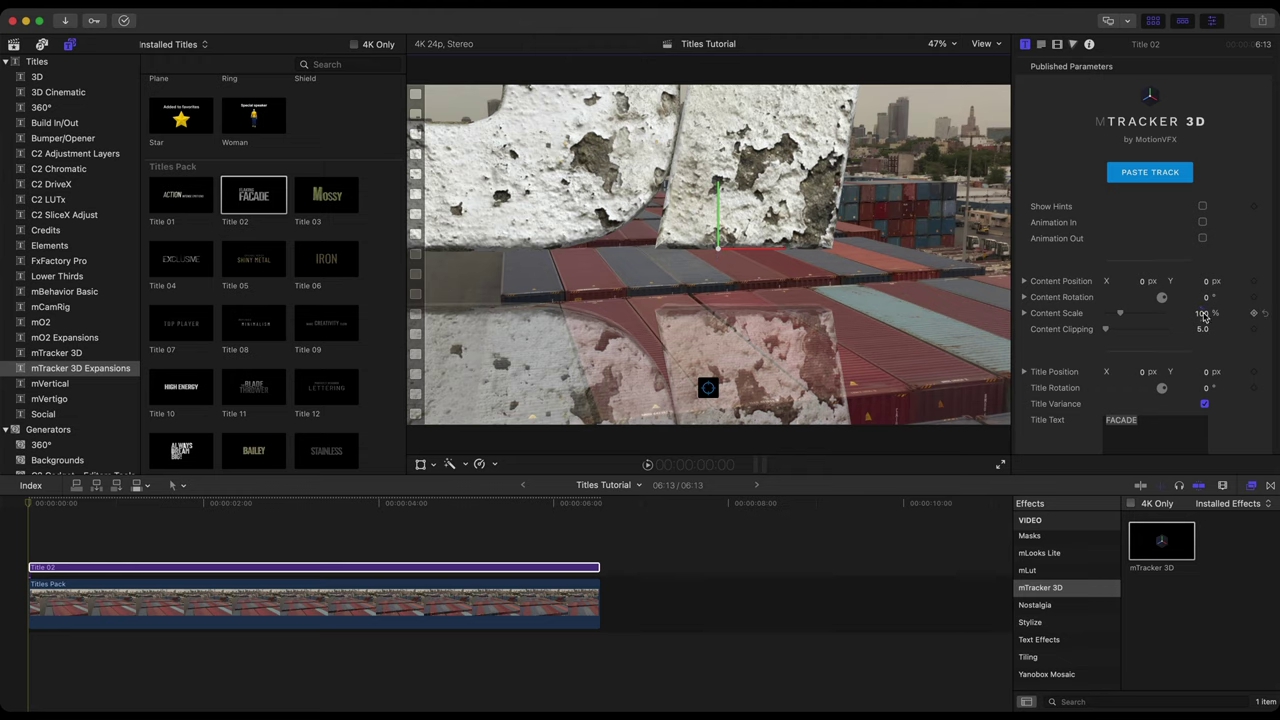
- Set the title's Content Scale to 10% and scrub the clip to check the tracking
drag(1203, 314, 1140, 314)
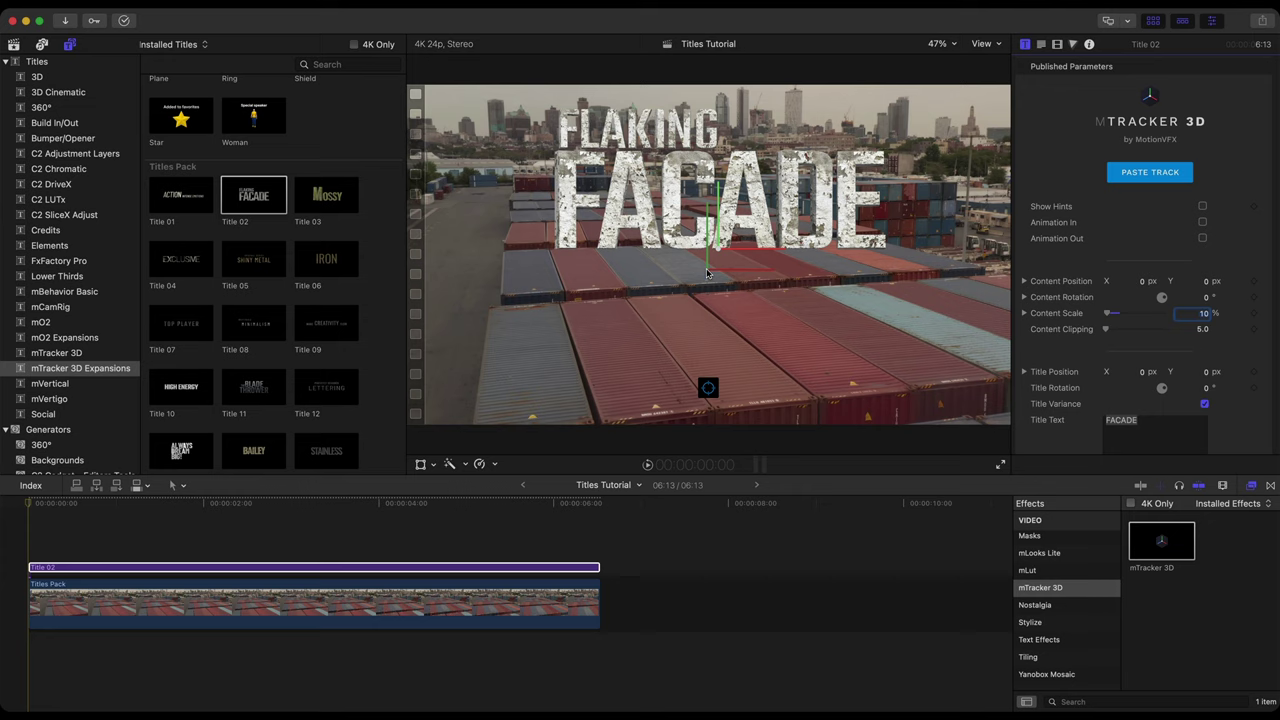
key(Return)
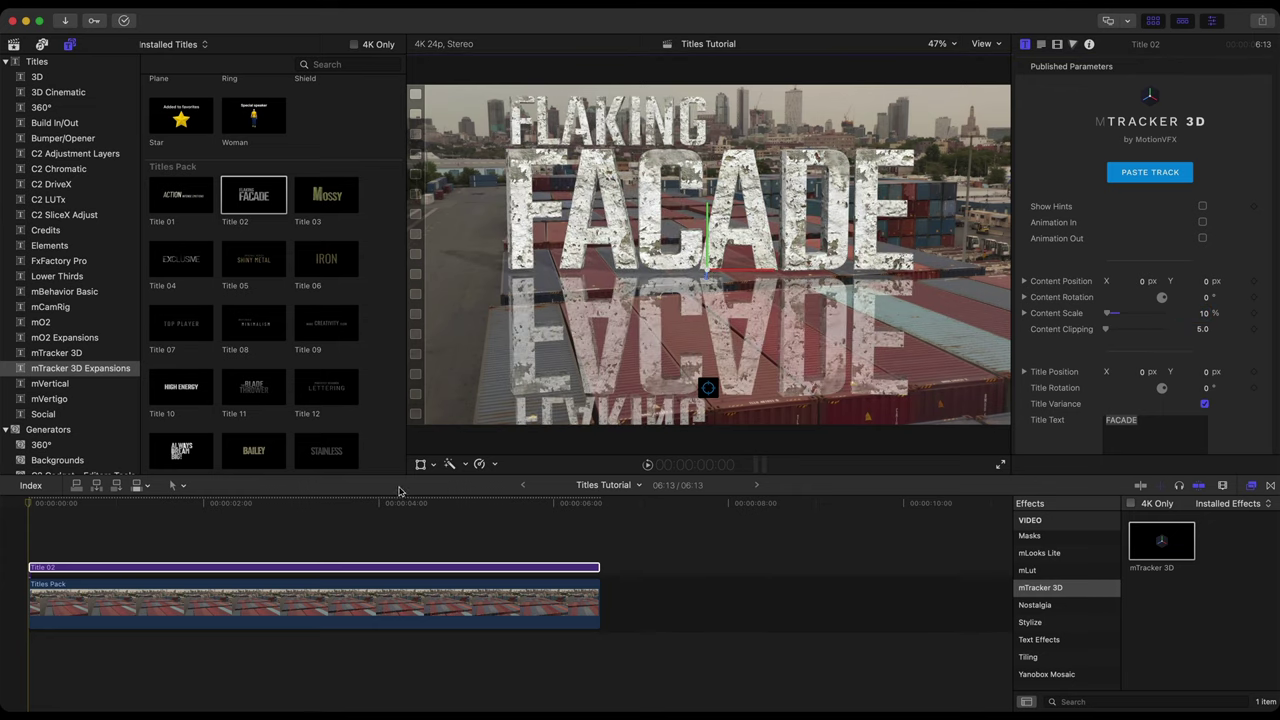
drag(150, 508, 265, 506)
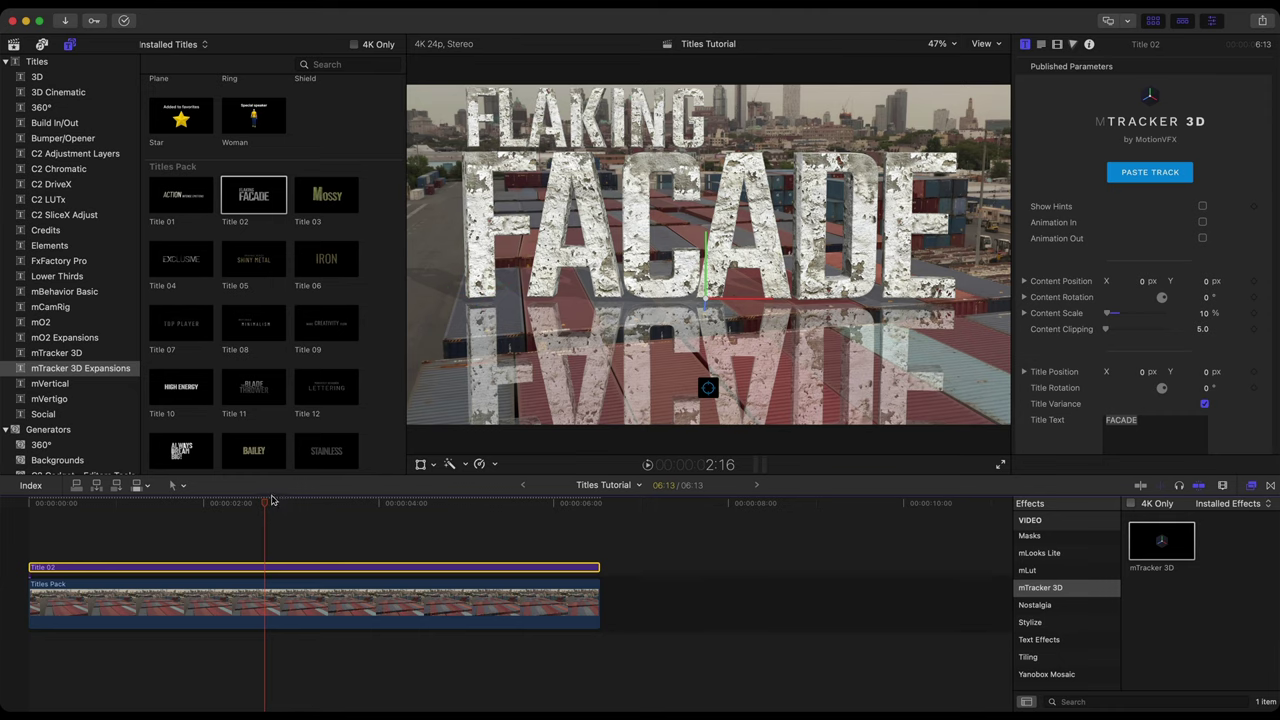
drag(266, 501, 168, 533)
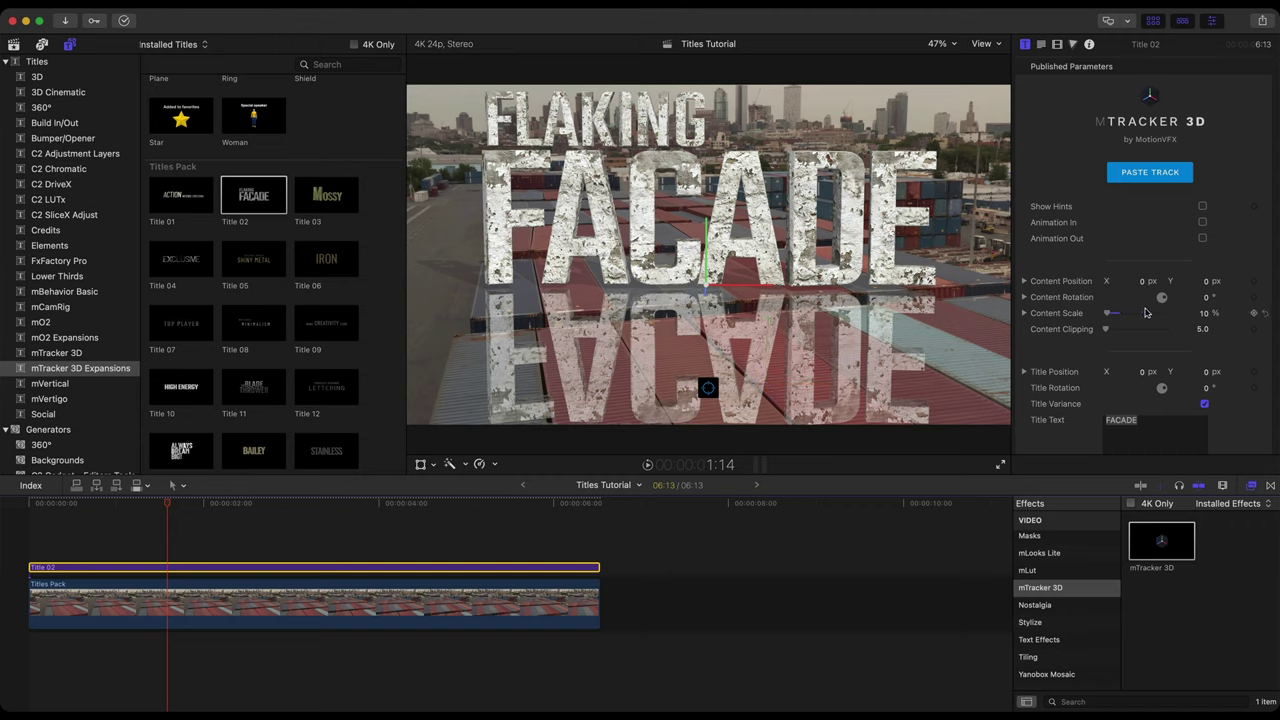
- Uncheck Reflection for Title 02 in the inspector and deselect the clip
scroll(1151, 334, down, 15)
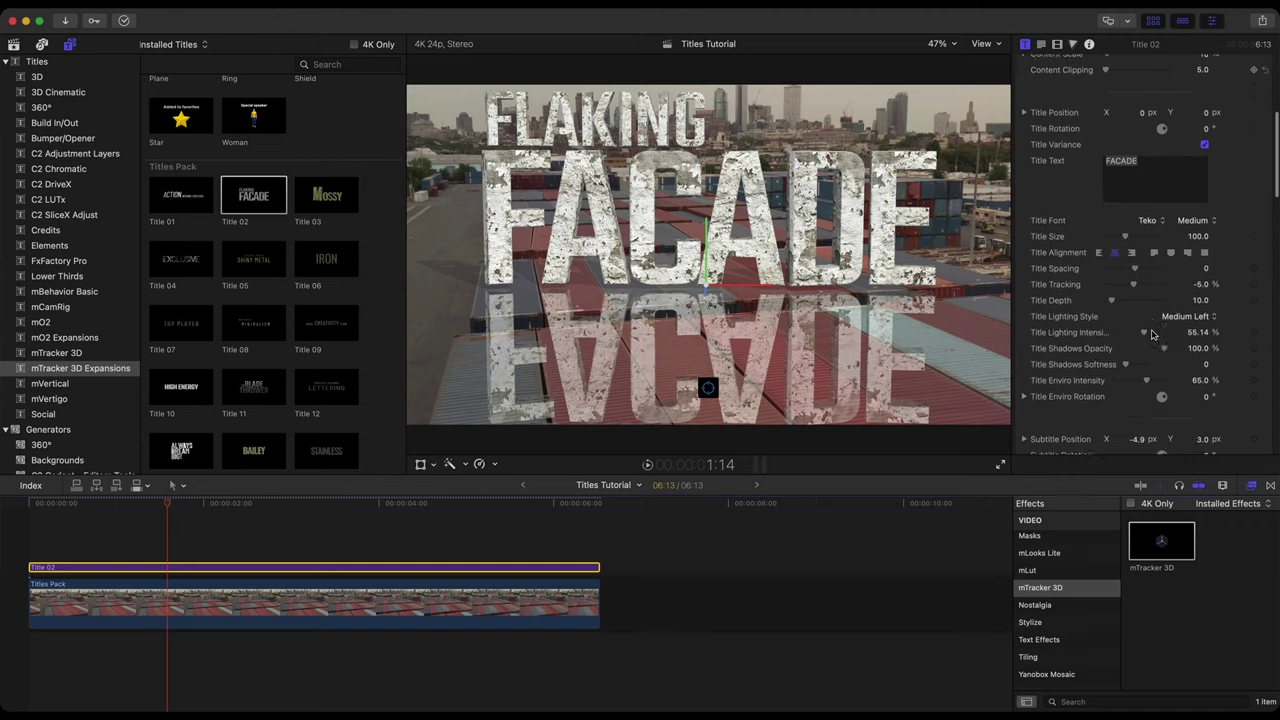
scroll(1151, 334, down, 5)
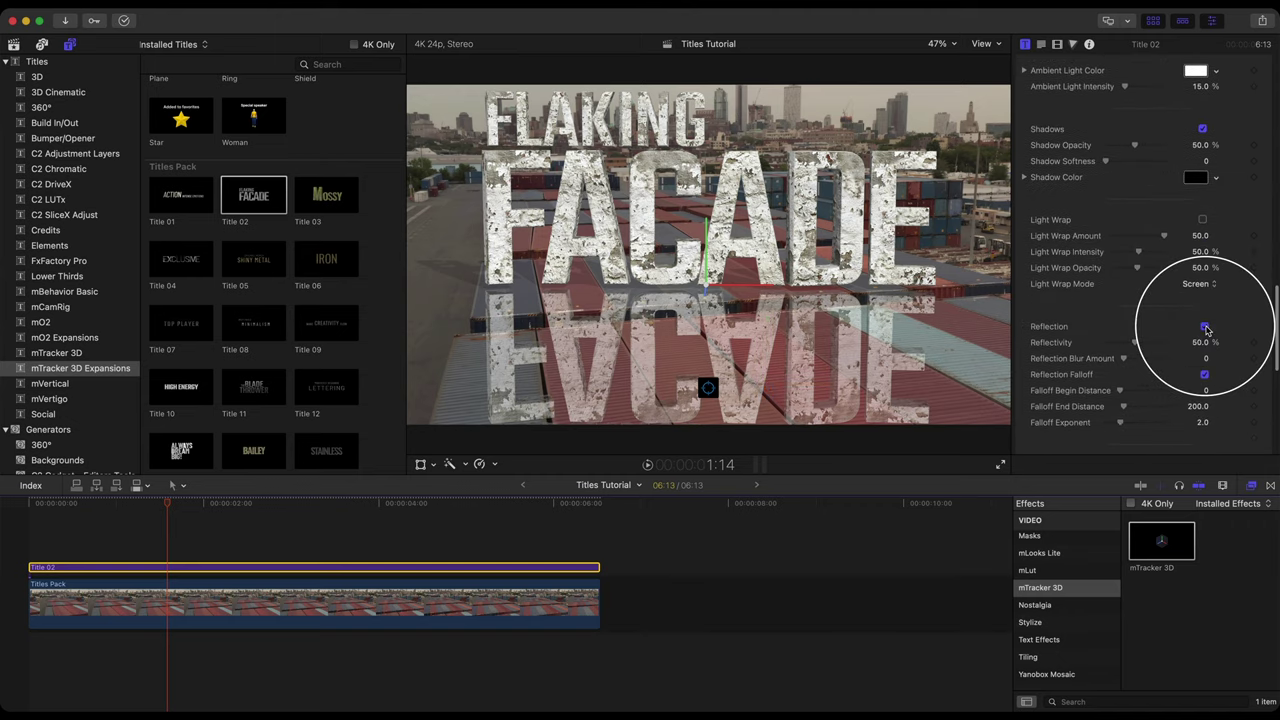
click(1203, 326)
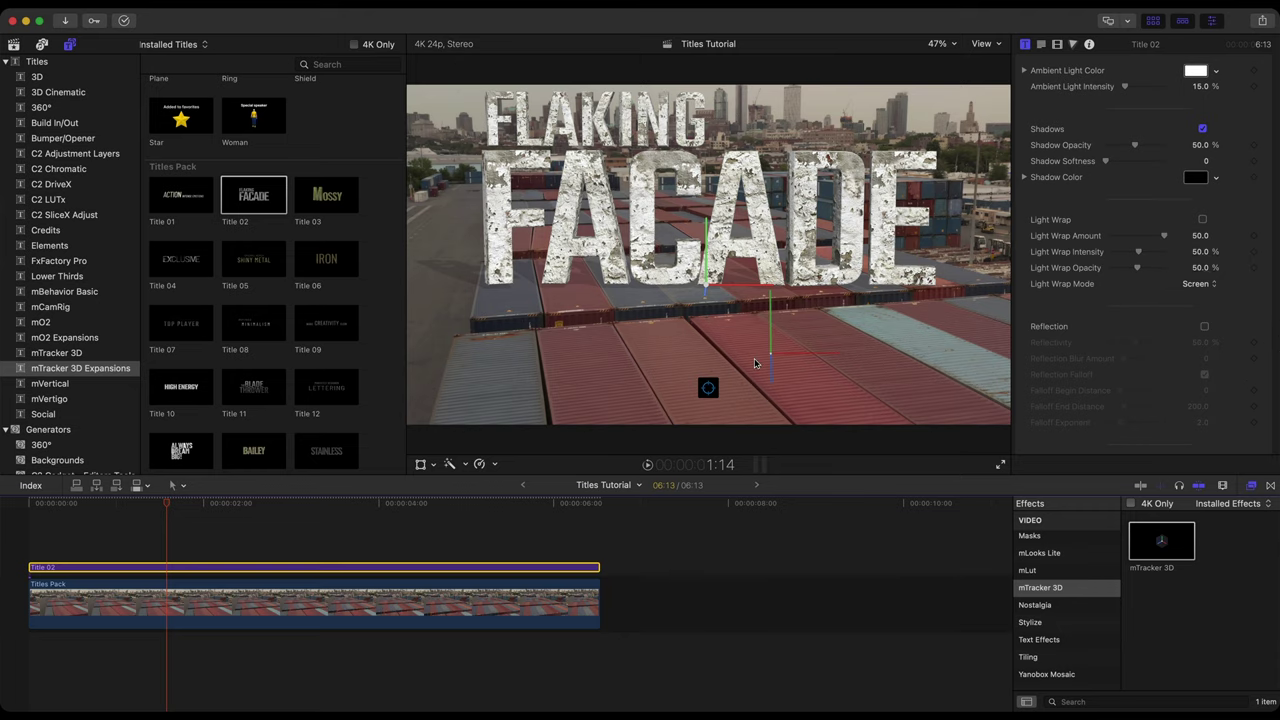
click(708, 390)
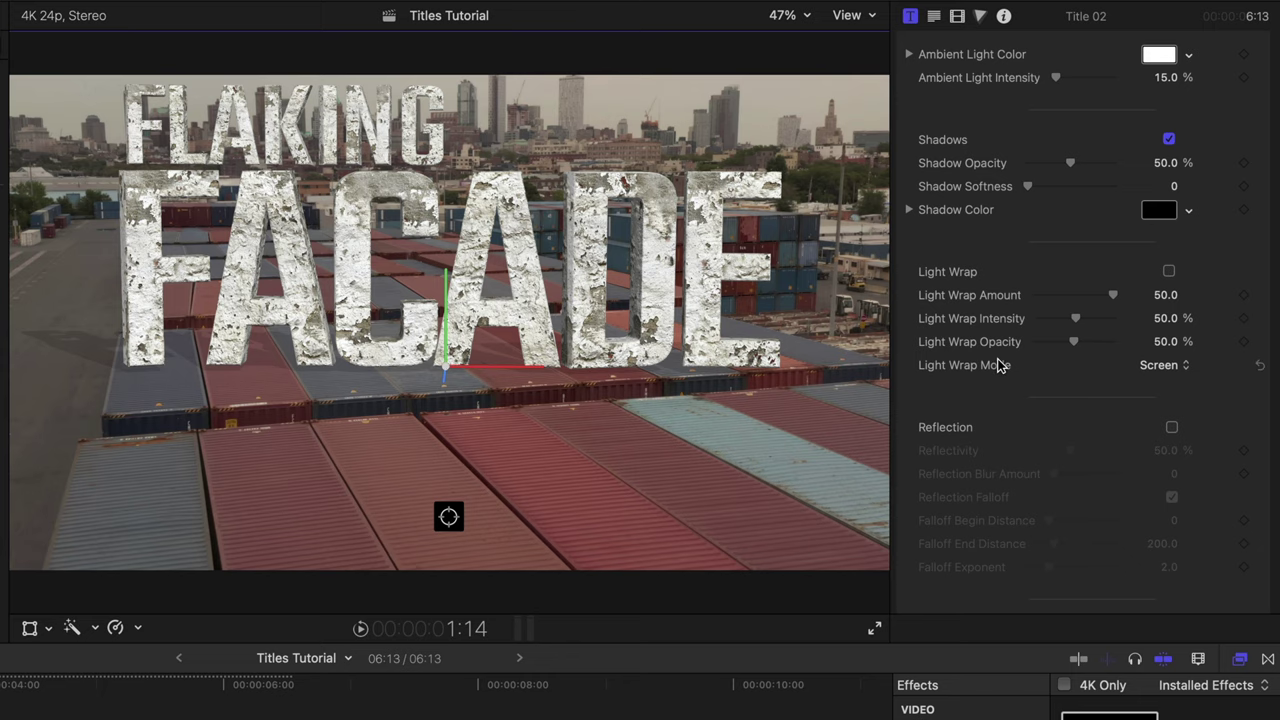
- Set the FACADE line's Title Position Y to -0.1 px
scroll(1000, 363, up, 10)
scroll(998, 363, up, 8)
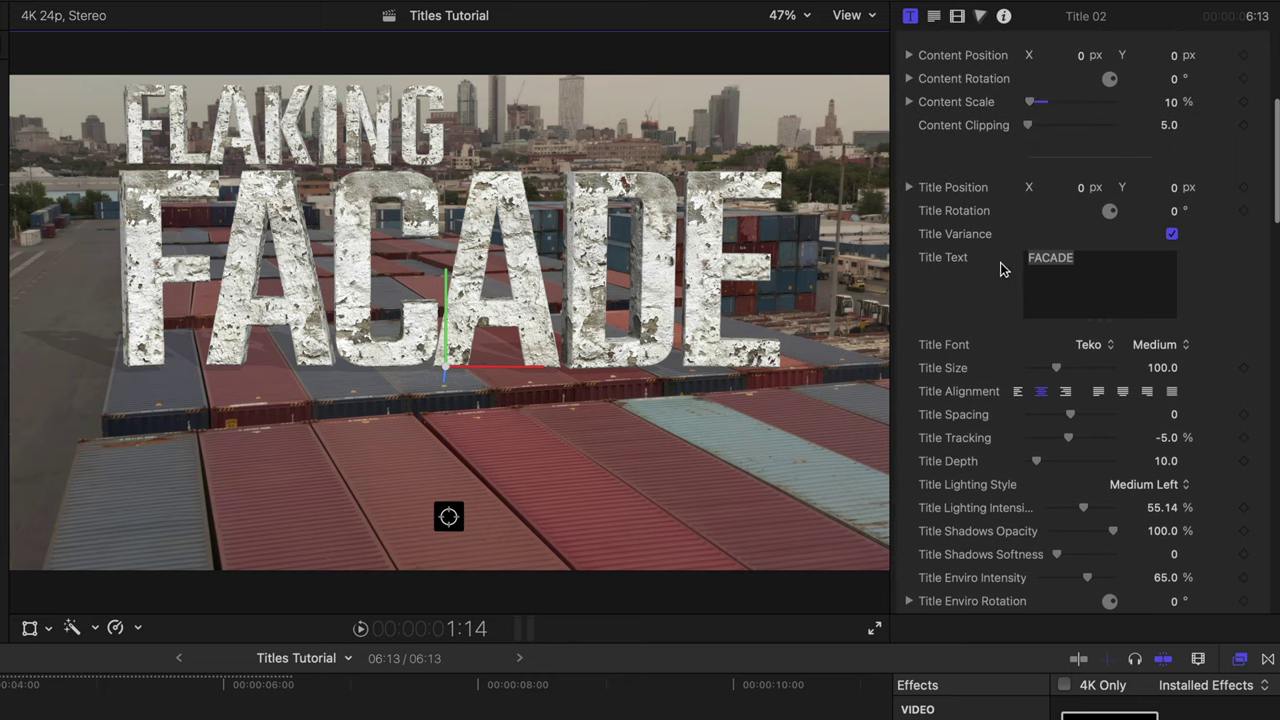
scroll(975, 255, down, 5)
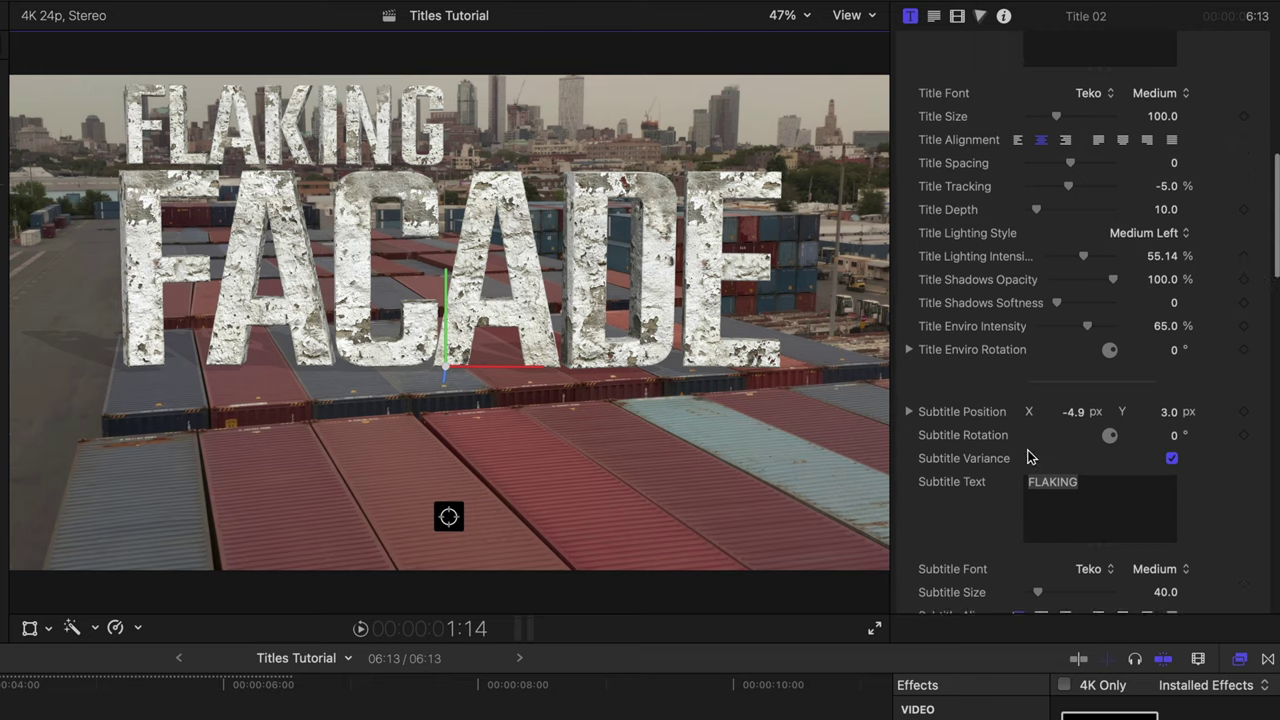
scroll(1030, 457, up, 3)
scroll(1030, 457, up, 4)
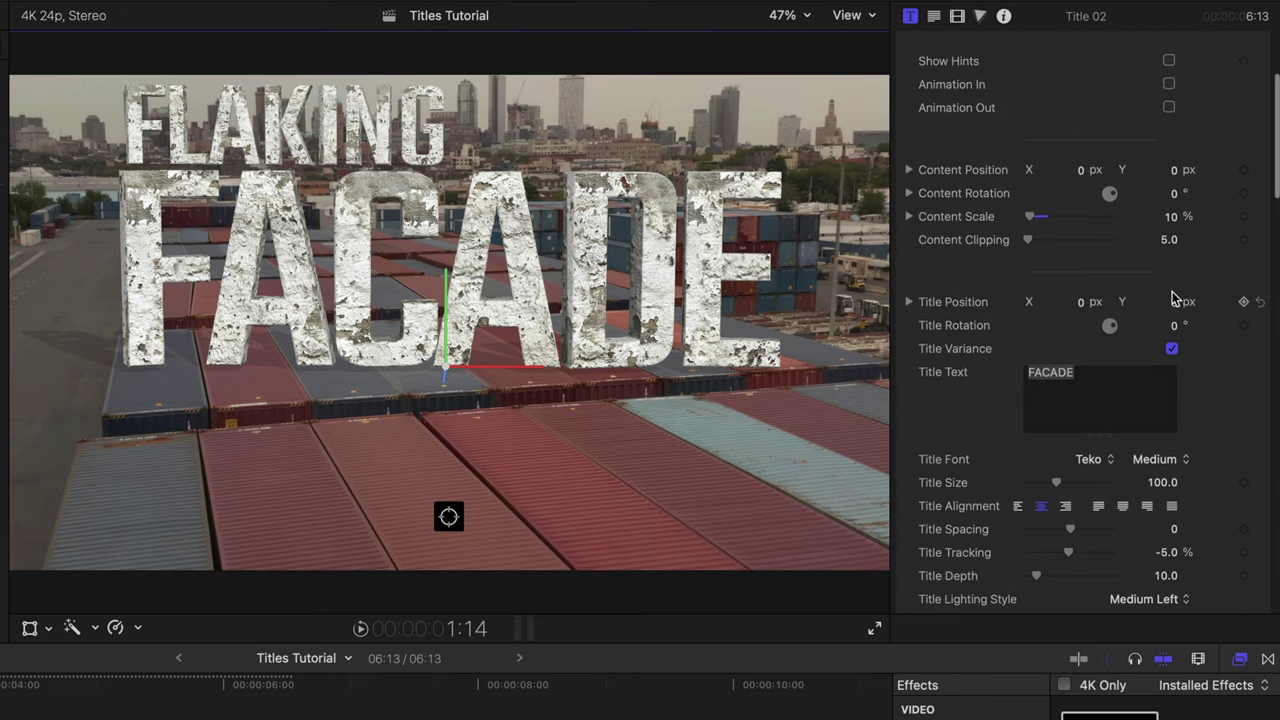
drag(1174, 308, 1174, 318)
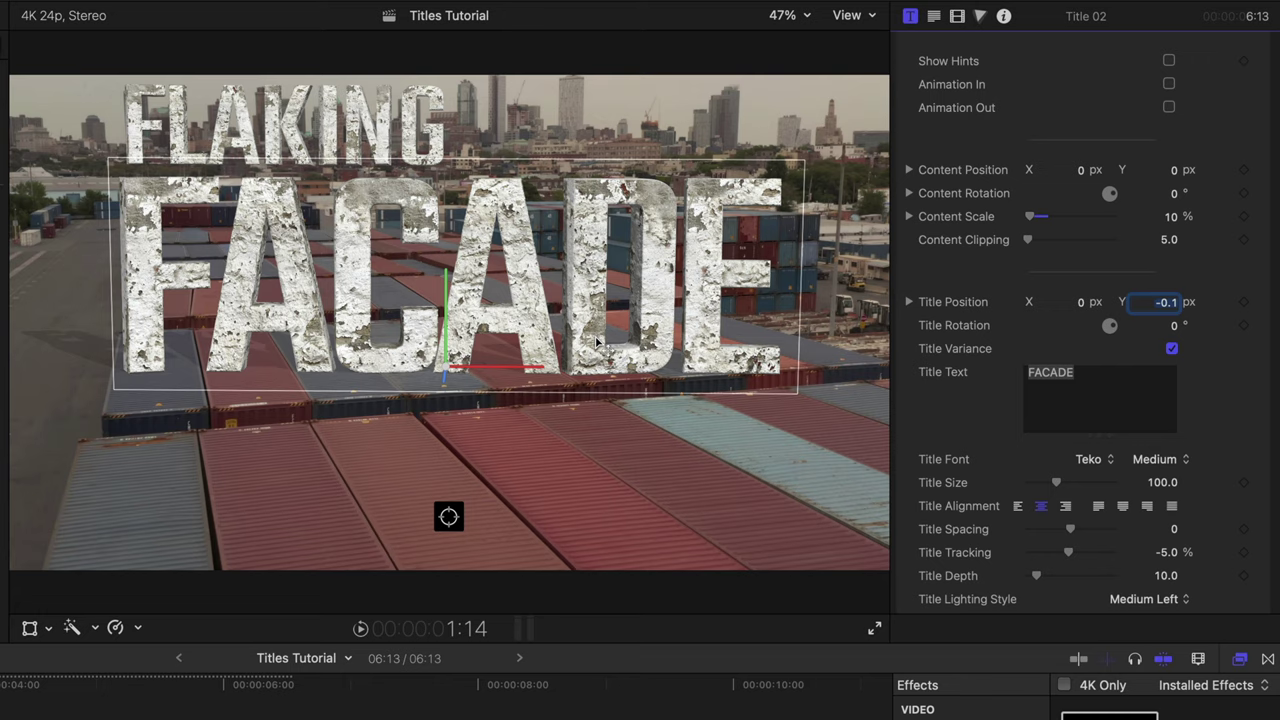
- Change the title text to DOCKS and the subtitle to HARBOUR, nudging HARBOUR's X to -4.3 px
double_click(1053, 374)
text(DOCKS)
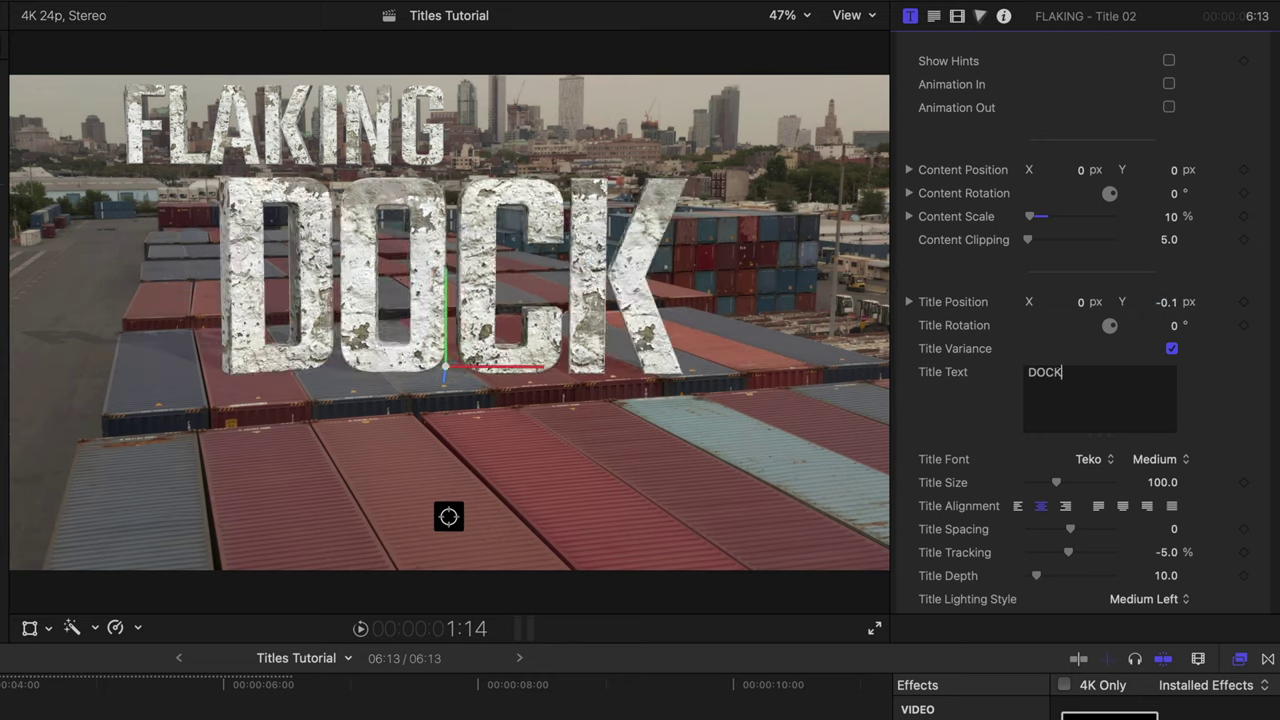
click(985, 413)
scroll(985, 413, down, 10)
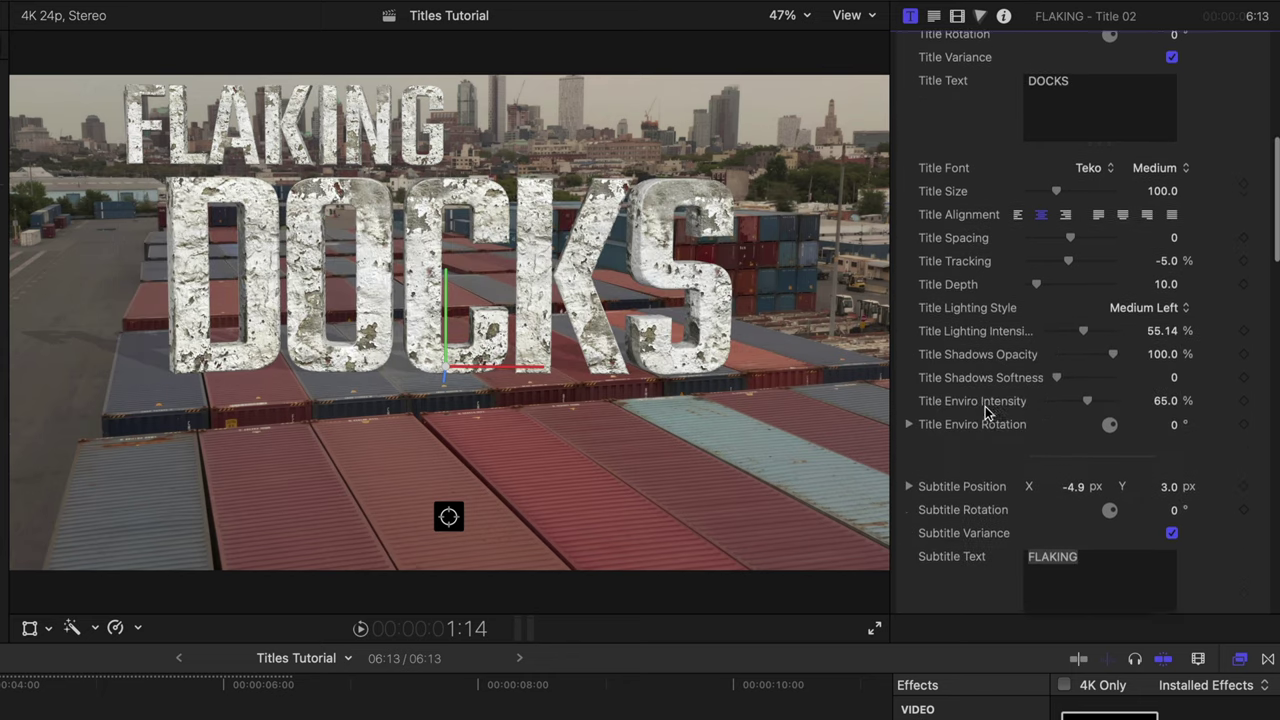
double_click(1053, 478)
text(HARBOUR)
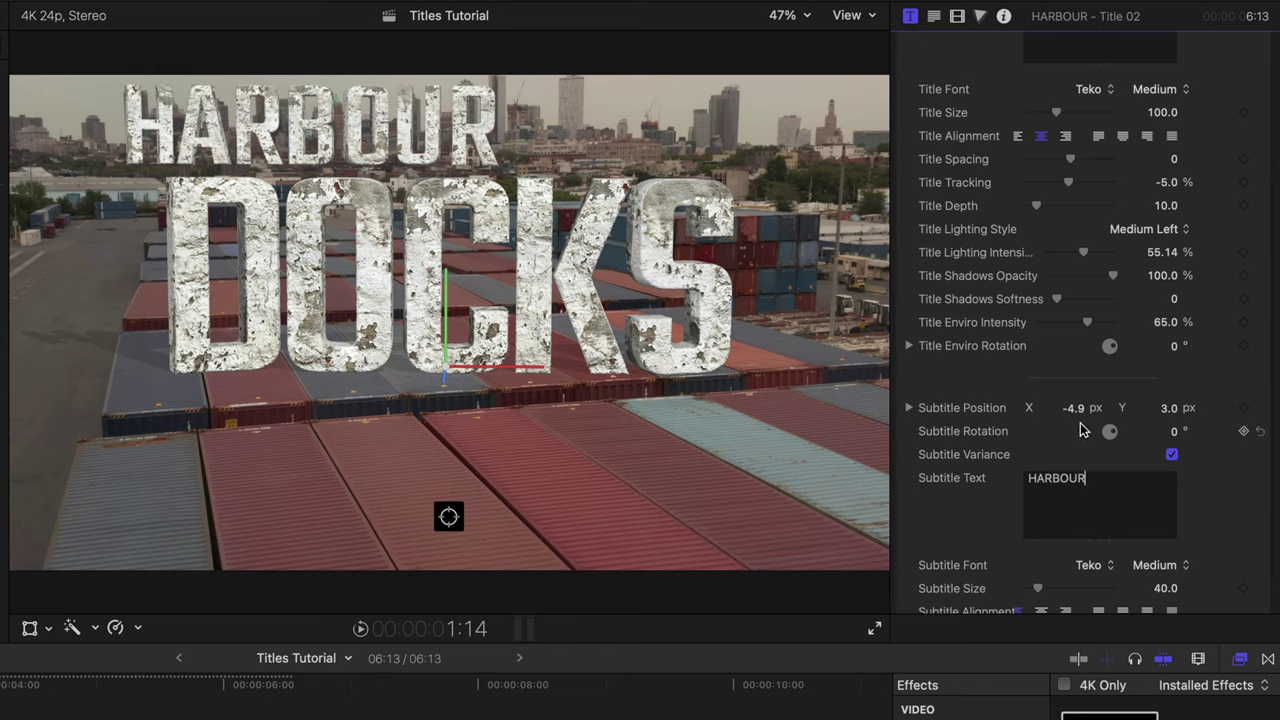
drag(1071, 416, 1100, 416)
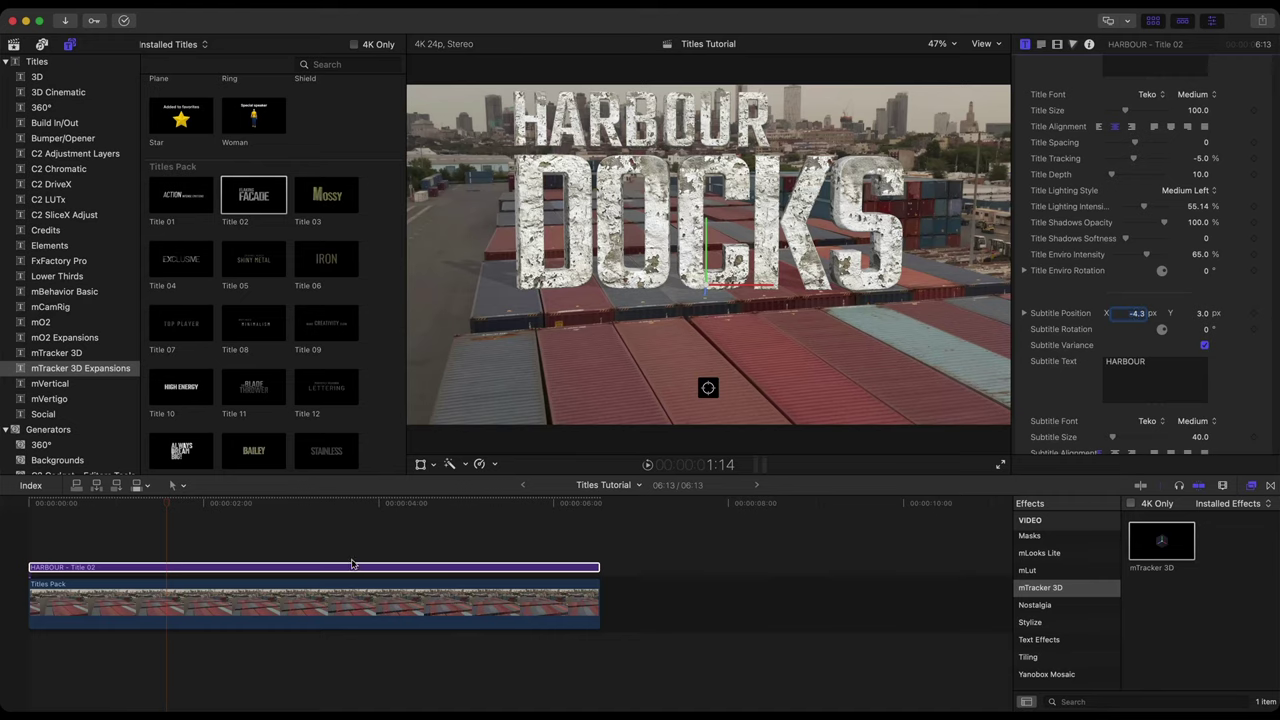
- Scrub the clip to check the title, then pull the 3D HARBOUR DOCKS text toward the camera
drag(182, 507, 375, 506)
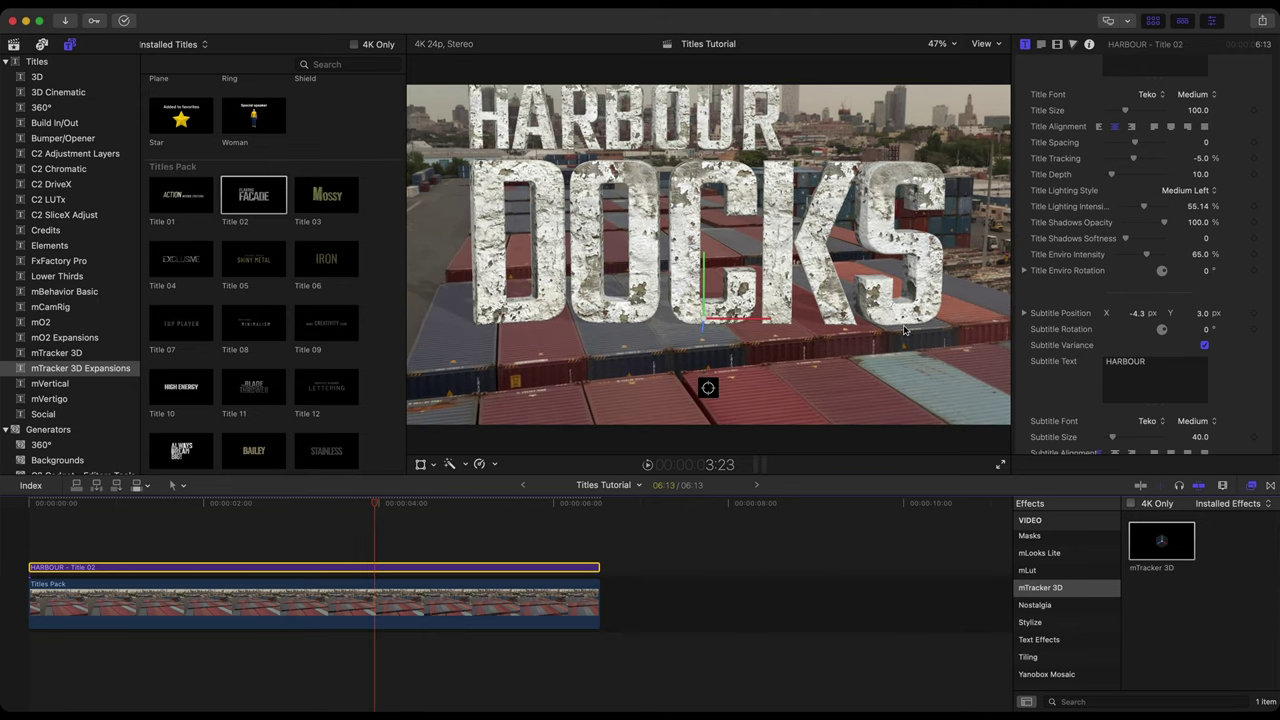
drag(376, 500, 28, 507)
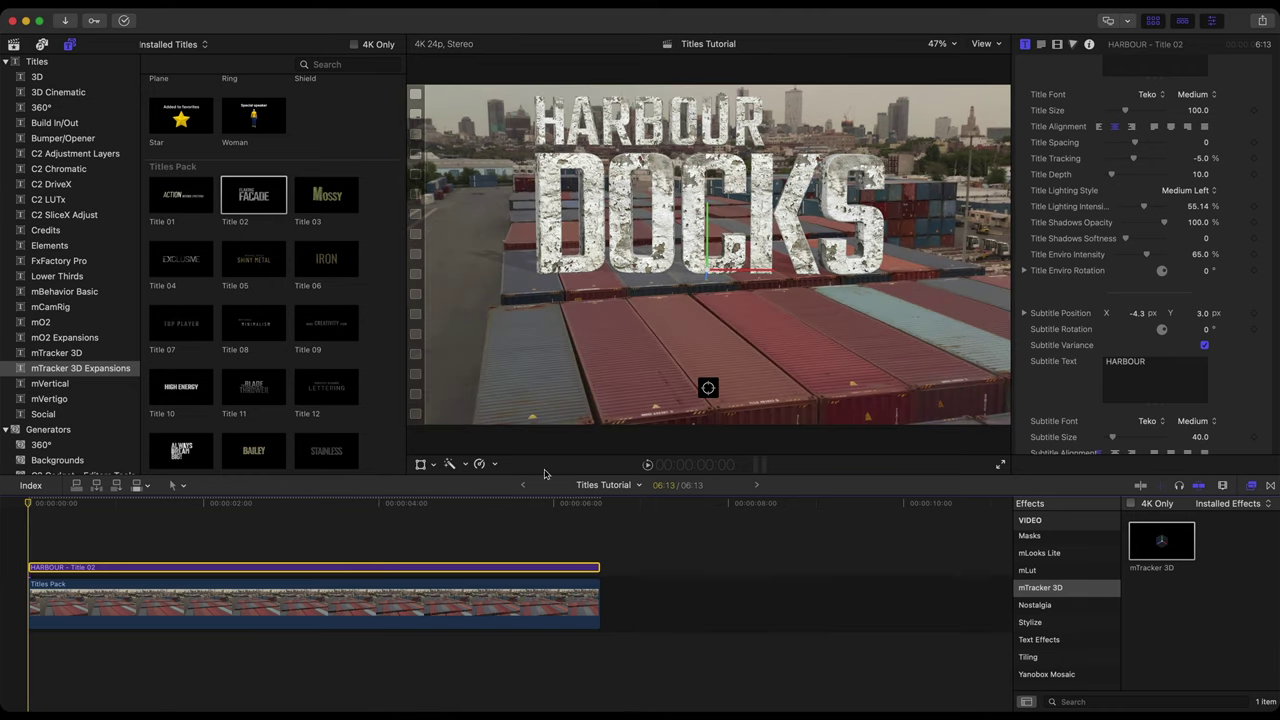
click(707, 388)
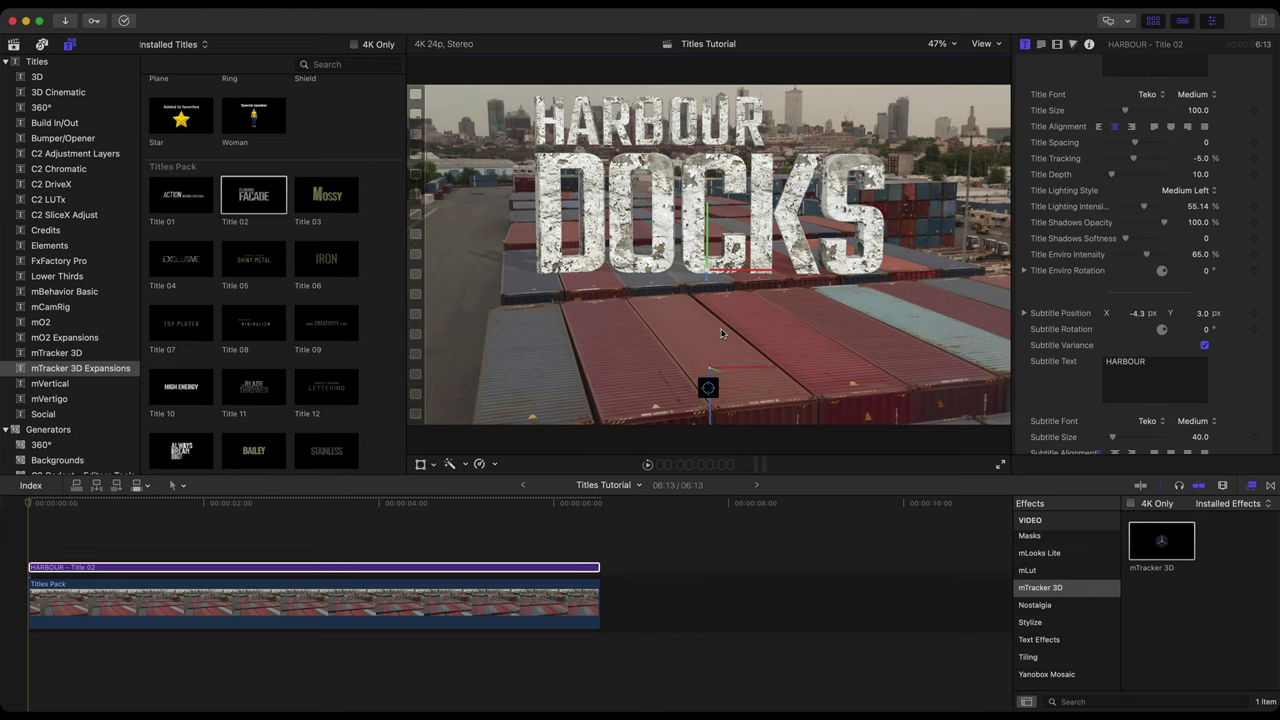
drag(726, 294, 730, 325)
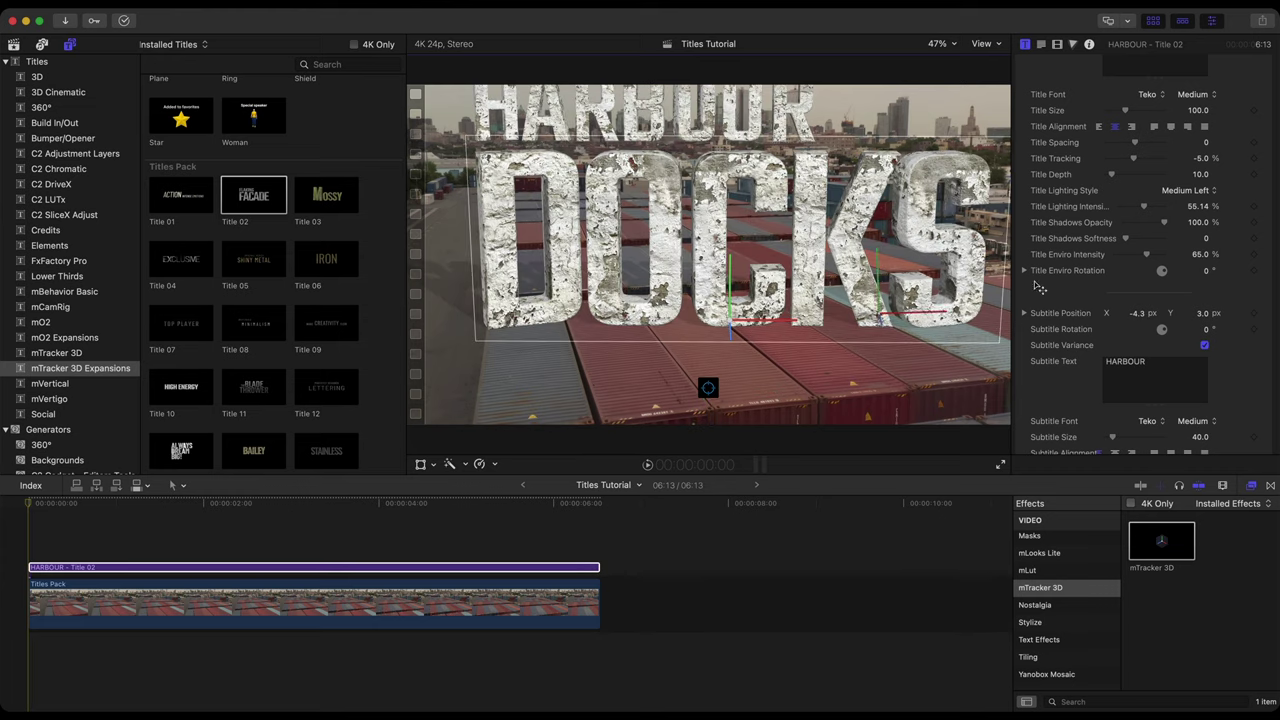
- Lower the mTracker 3D Content Scale of the title to 7%
scroll(1084, 232, up, 4)
scroll(1084, 232, up, 9)
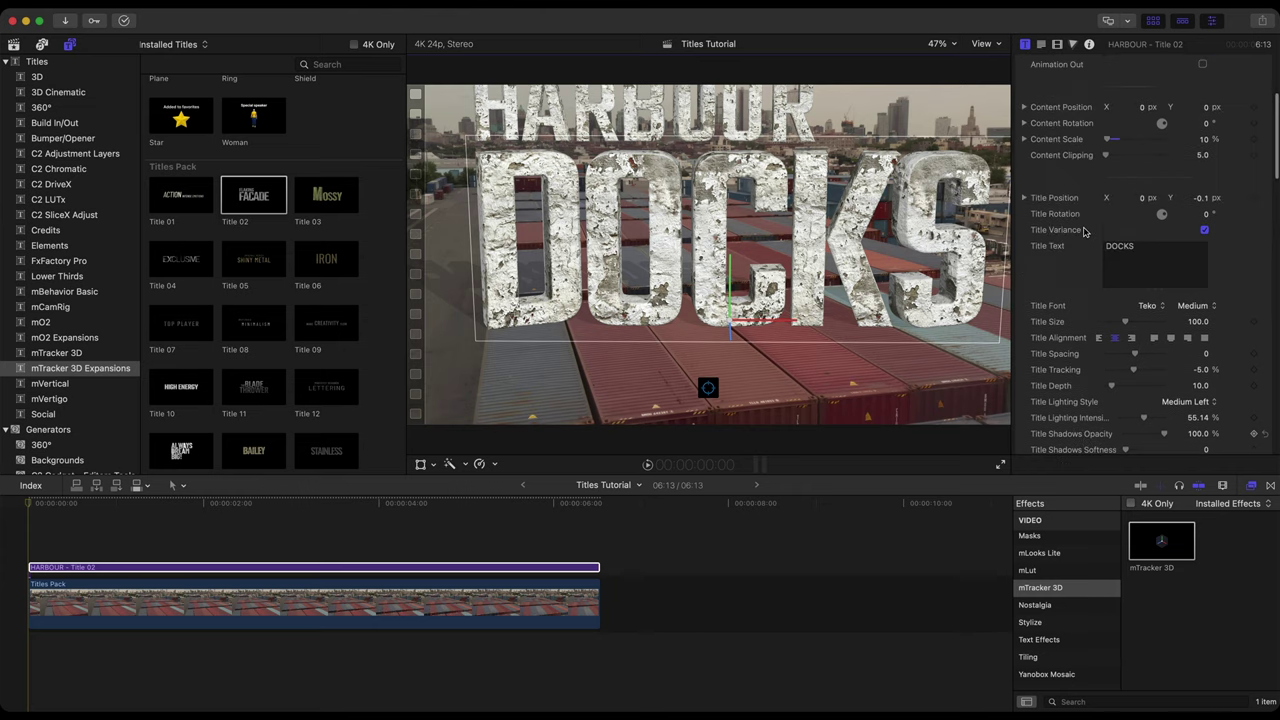
drag(1205, 284, 1200, 284)
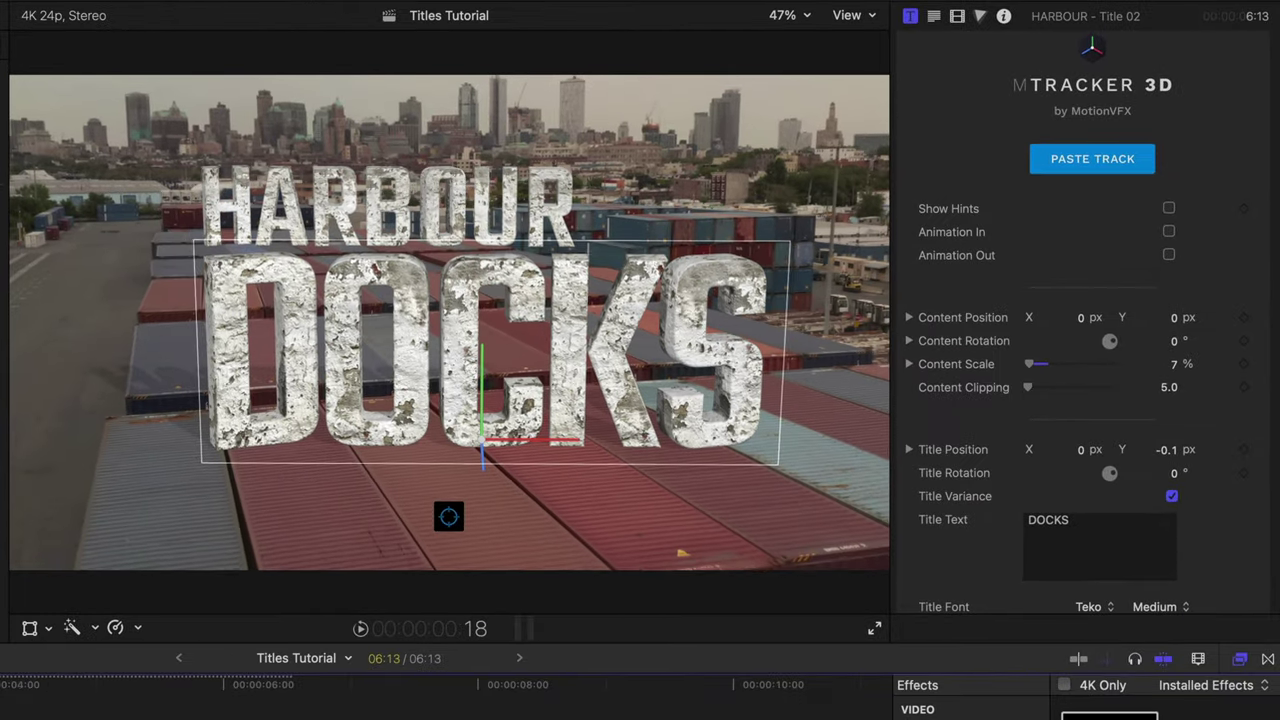
- Set the title's Light Angle, entering 62 and then raising it further toward 87
scroll(1066, 480, down, 20)
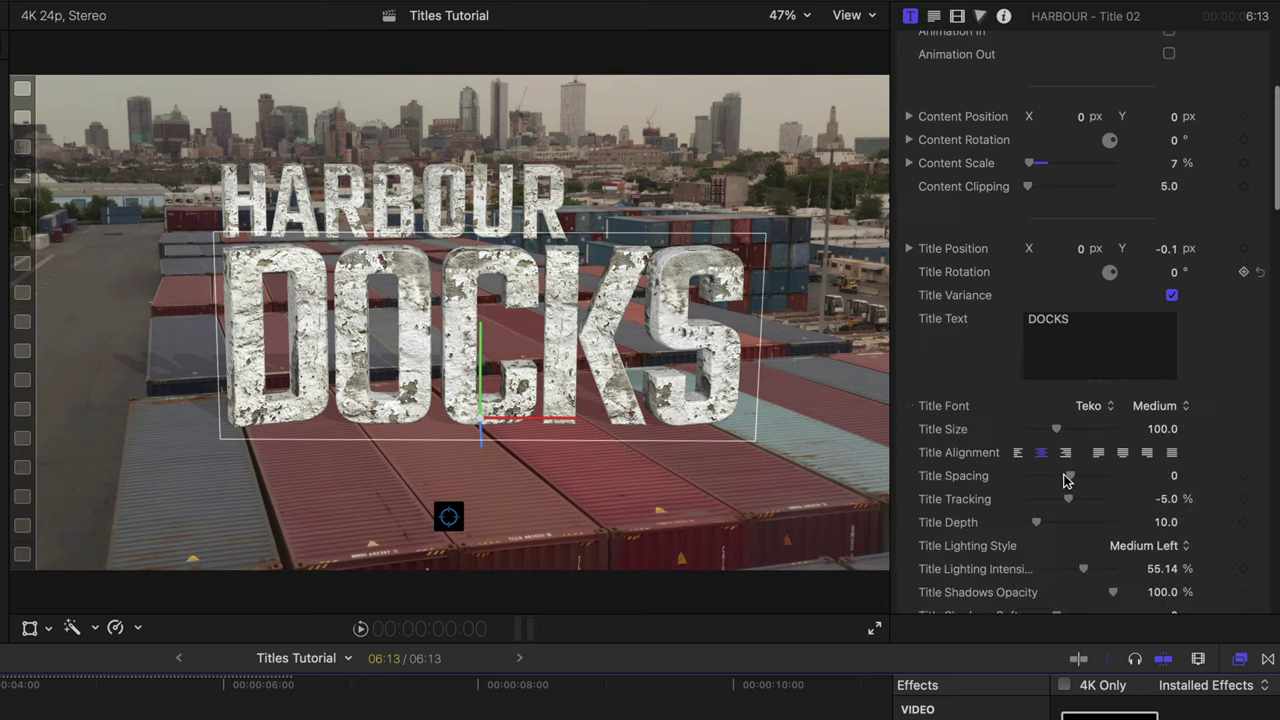
scroll(1066, 480, down, 5)
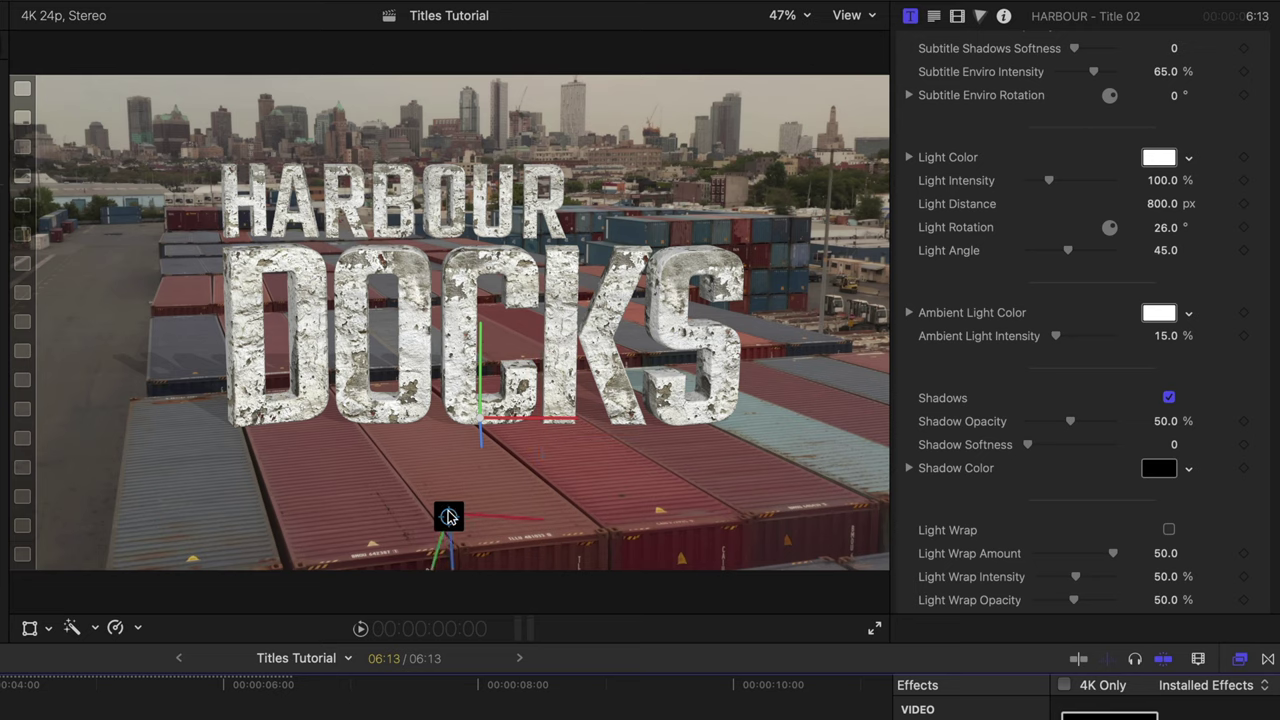
click(448, 516)
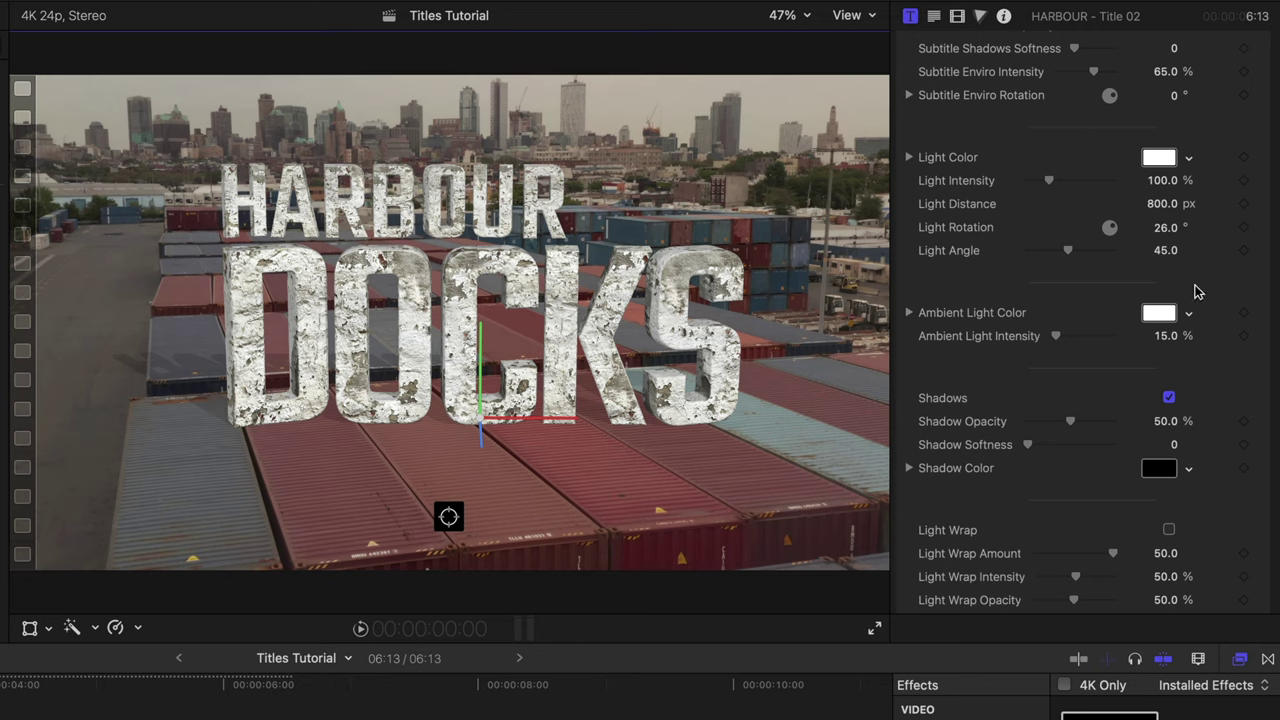
click(1167, 252)
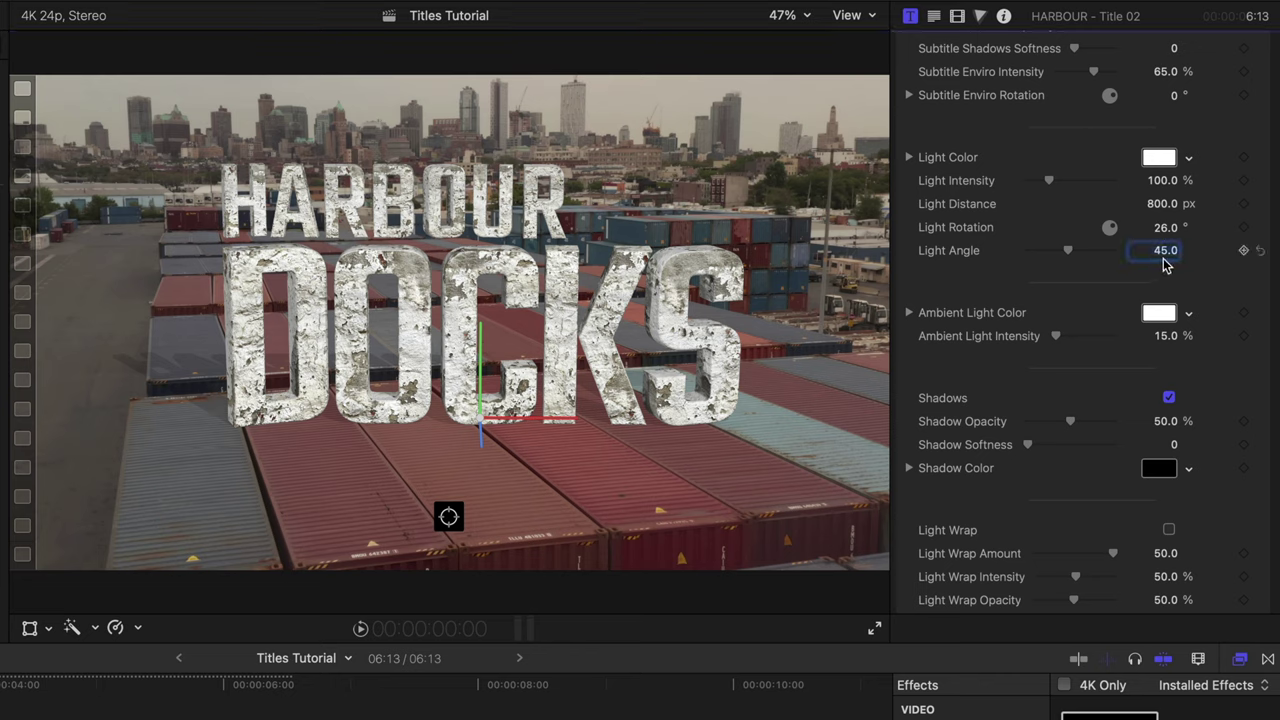
text(62)
key(Return)
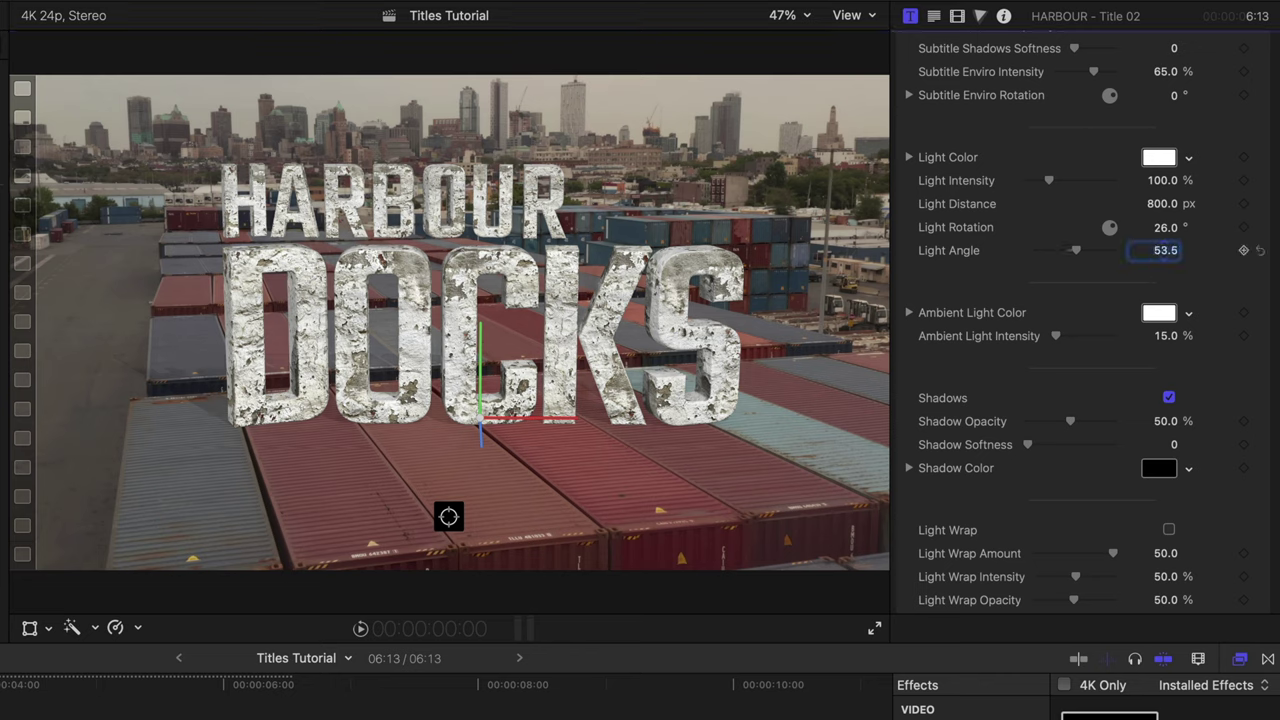
drag(1167, 252, 1167, 244)
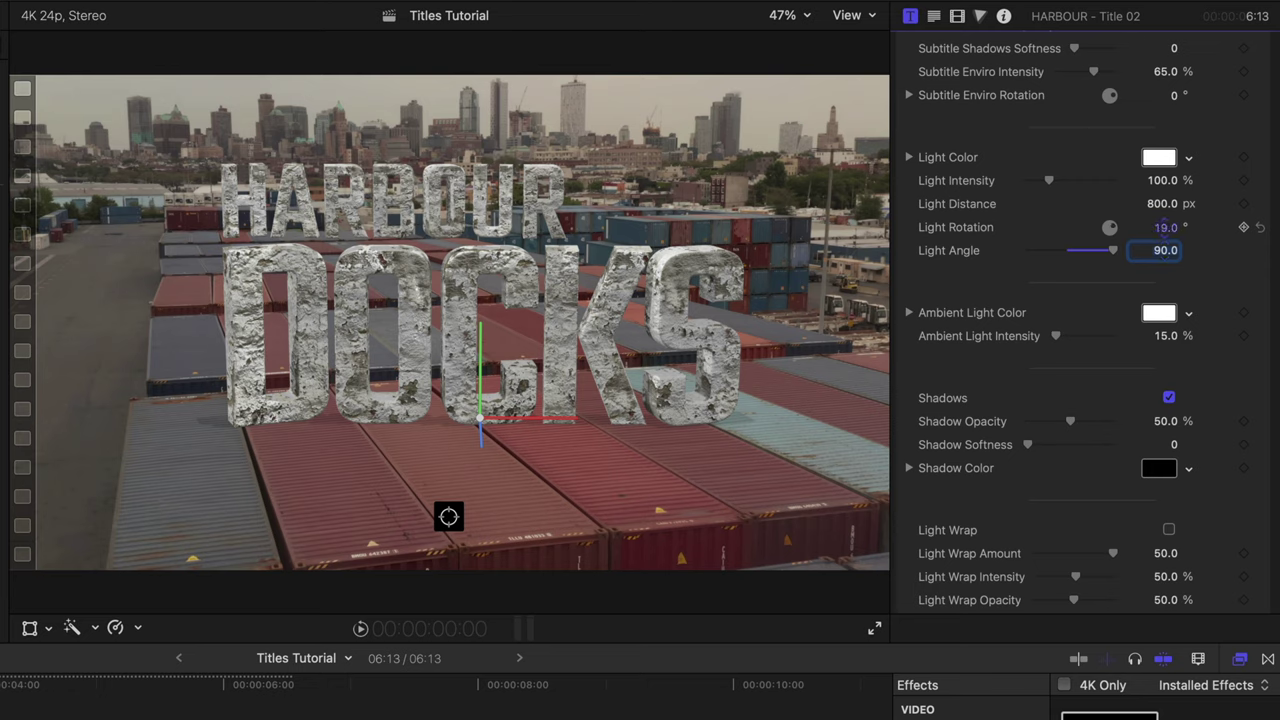
- Swing the Light Rotation around until it settles at -77°
mouse_move(1167, 227)
mouse_down()
mouse_move(1167, 275)
mouse_move(1163, 233)
mouse_up()
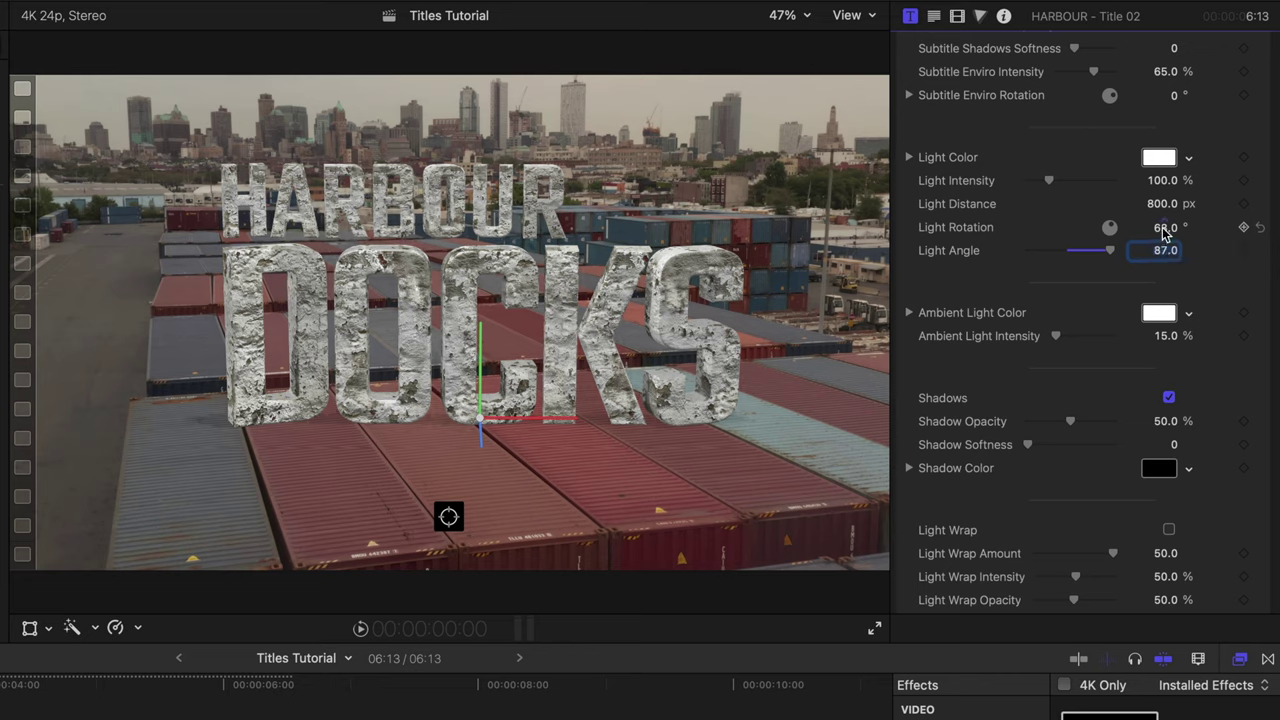
drag(1165, 227, 898, 262)
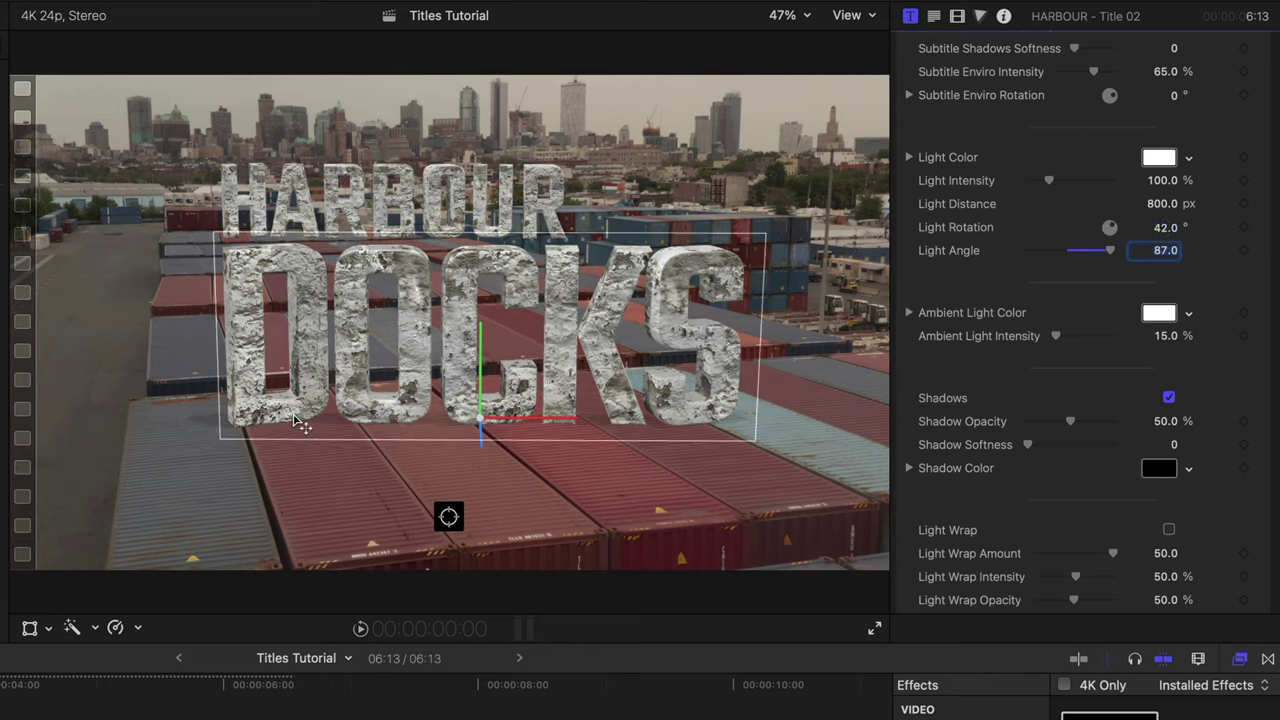
drag(1165, 227, 1090, 227)
- Turn on Gaussian Blur for Title 02 with a Blur Amount of 6.0
drag(1029, 446, 1113, 444)
scroll(1124, 221, down, 10)
scroll(1127, 222, down, 5)
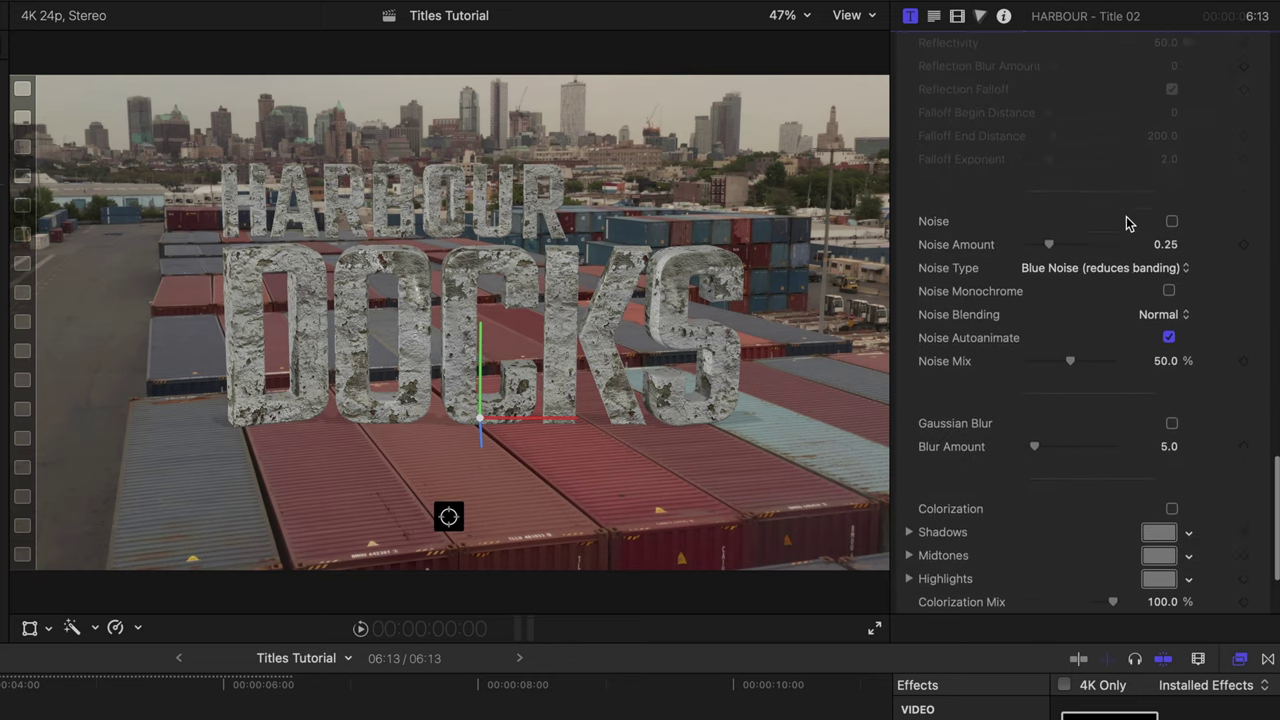
click(1171, 357)
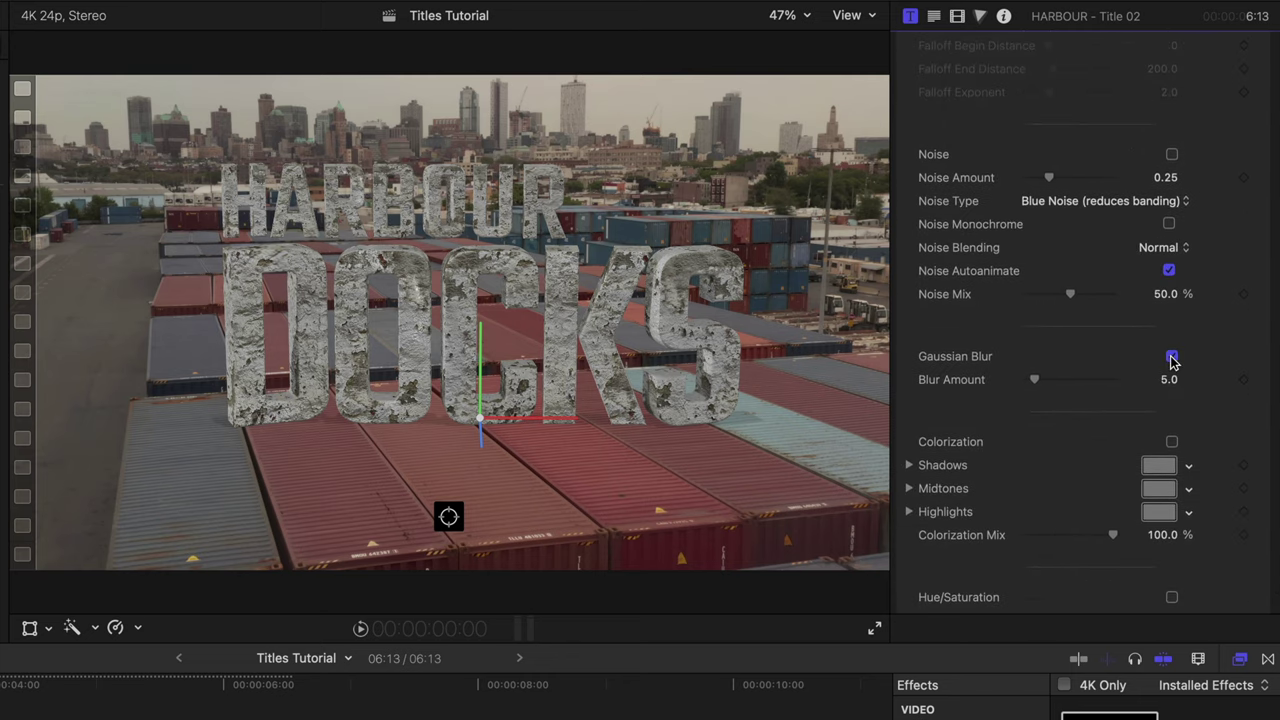
click(1168, 379)
text(6)
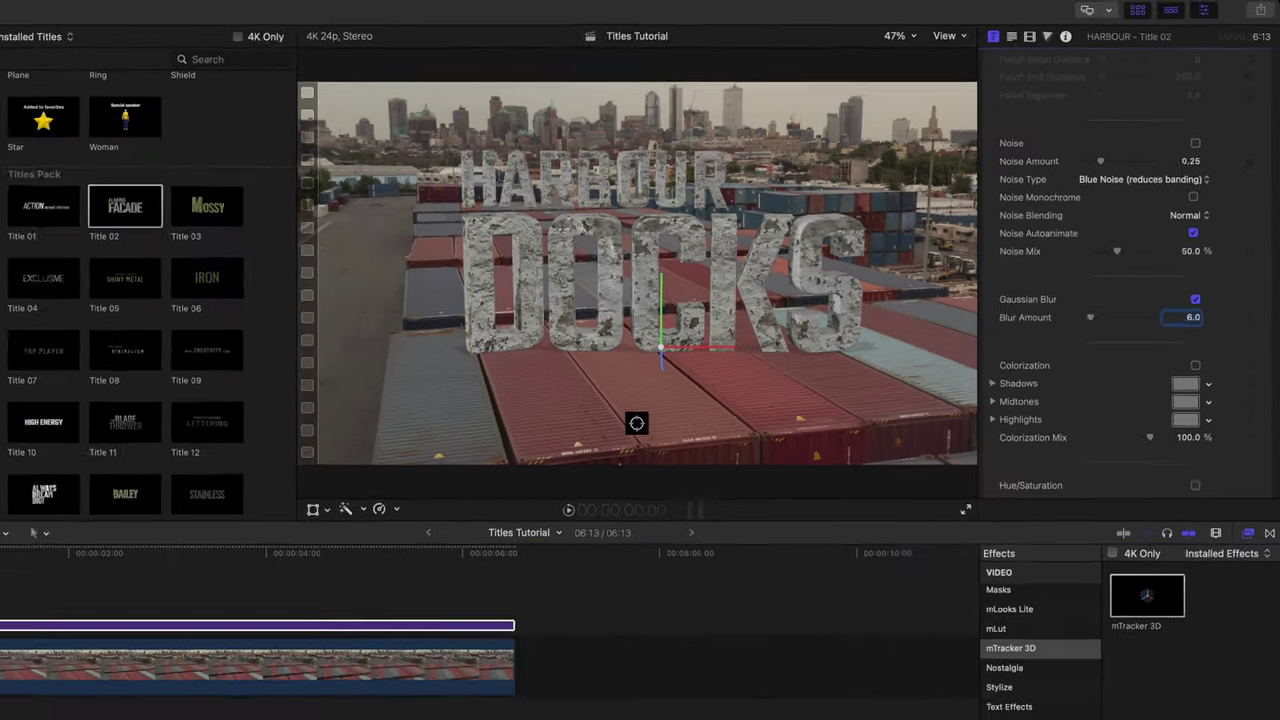
key(Return)
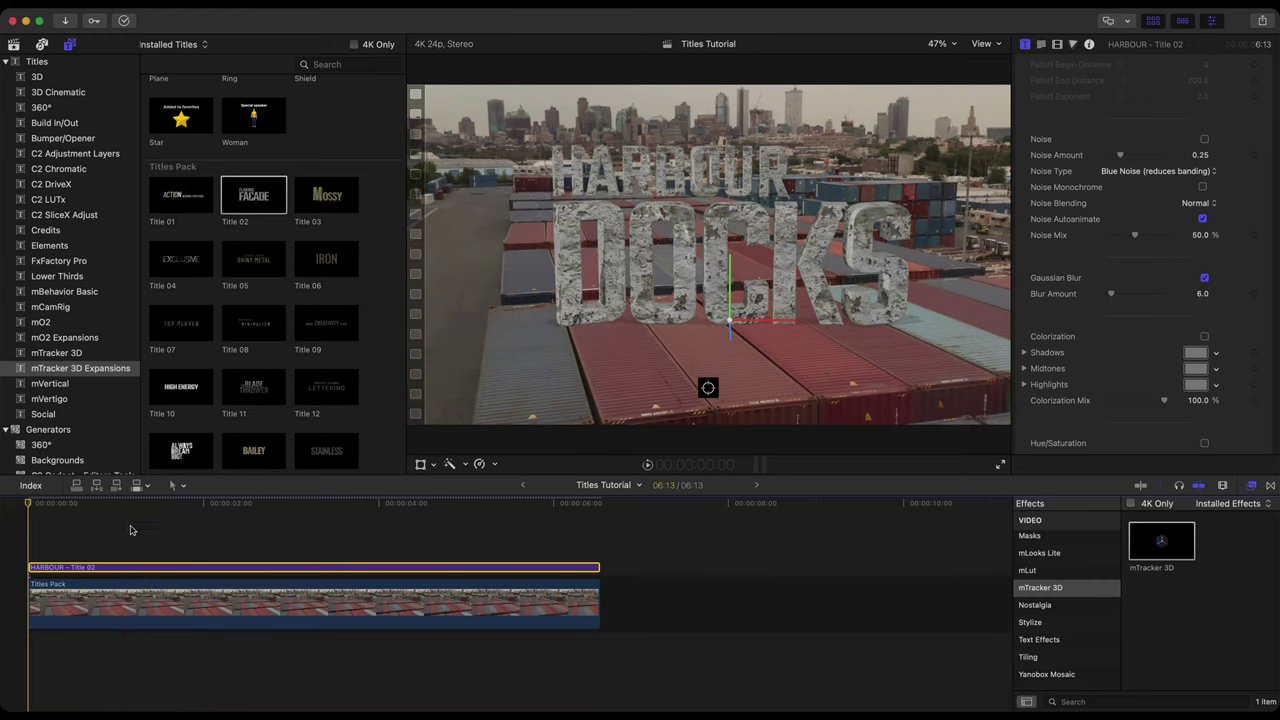
- Combine Title 02 and the container footage into the Titles Tutorial Clip compound clip and select it
click(14, 44)
drag(672, 627, 456, 543)
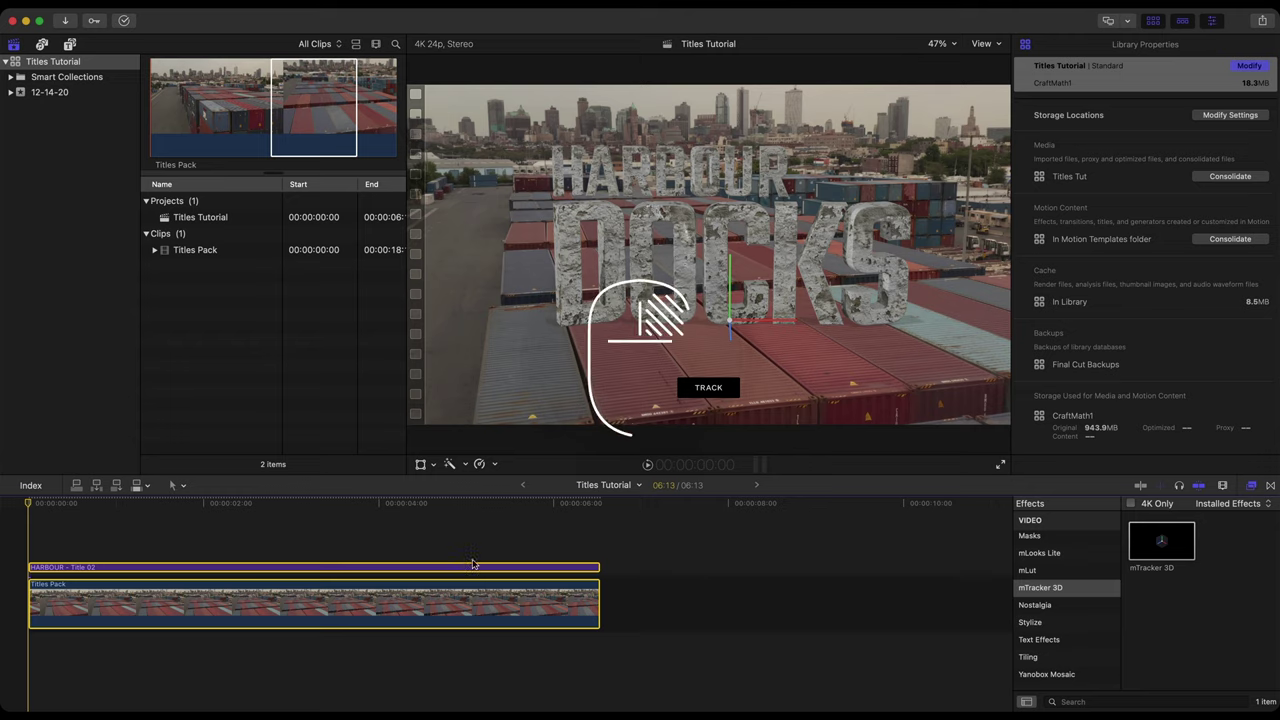
right_click(474, 566)
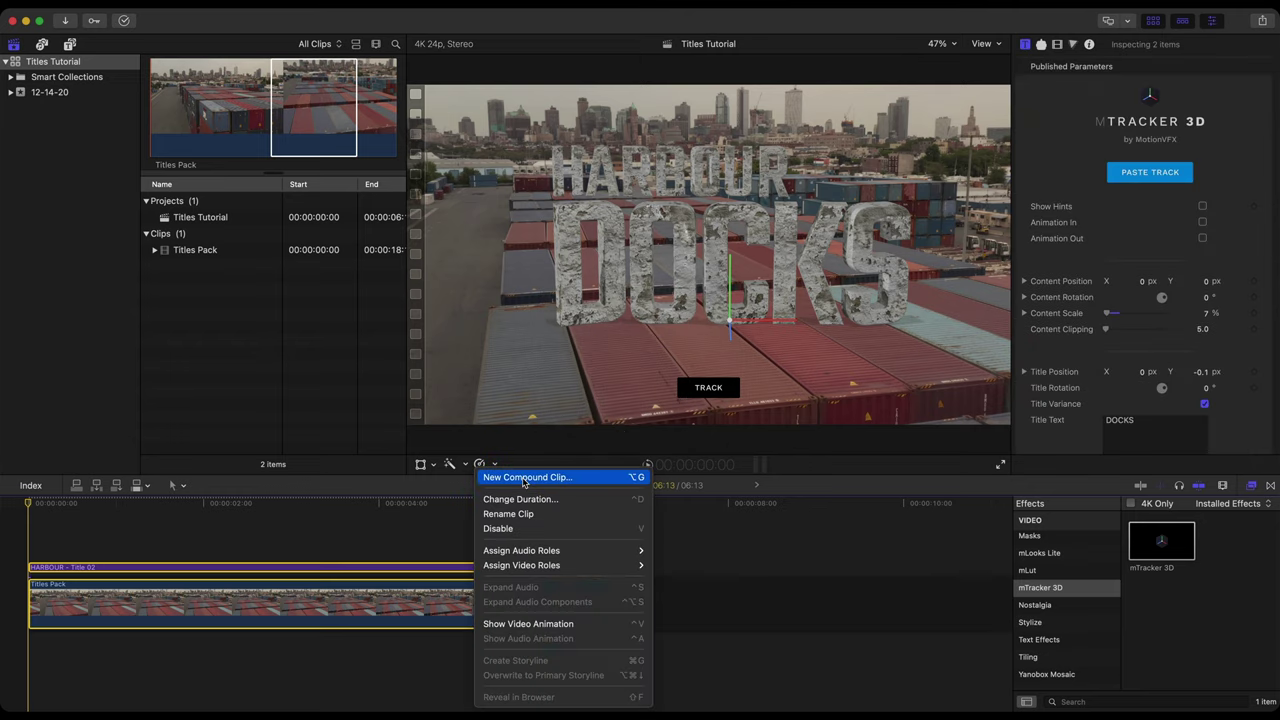
click(525, 478)
click(816, 387)
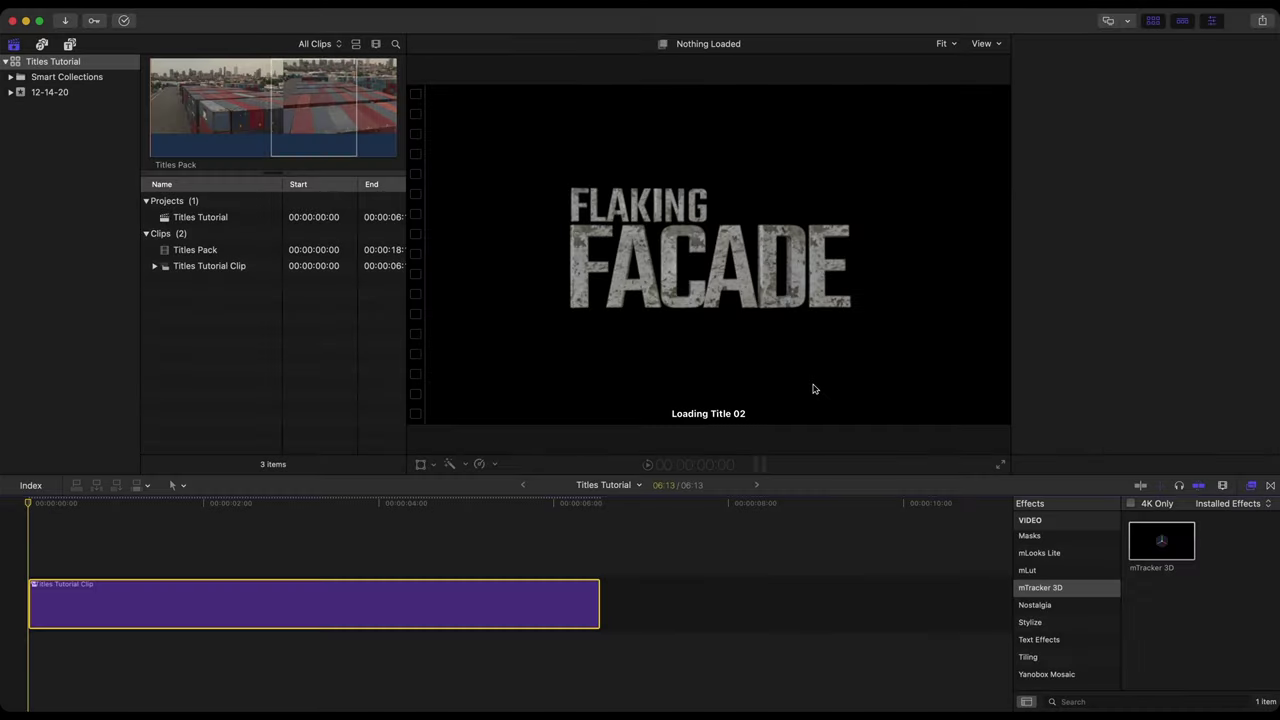
click(203, 217)
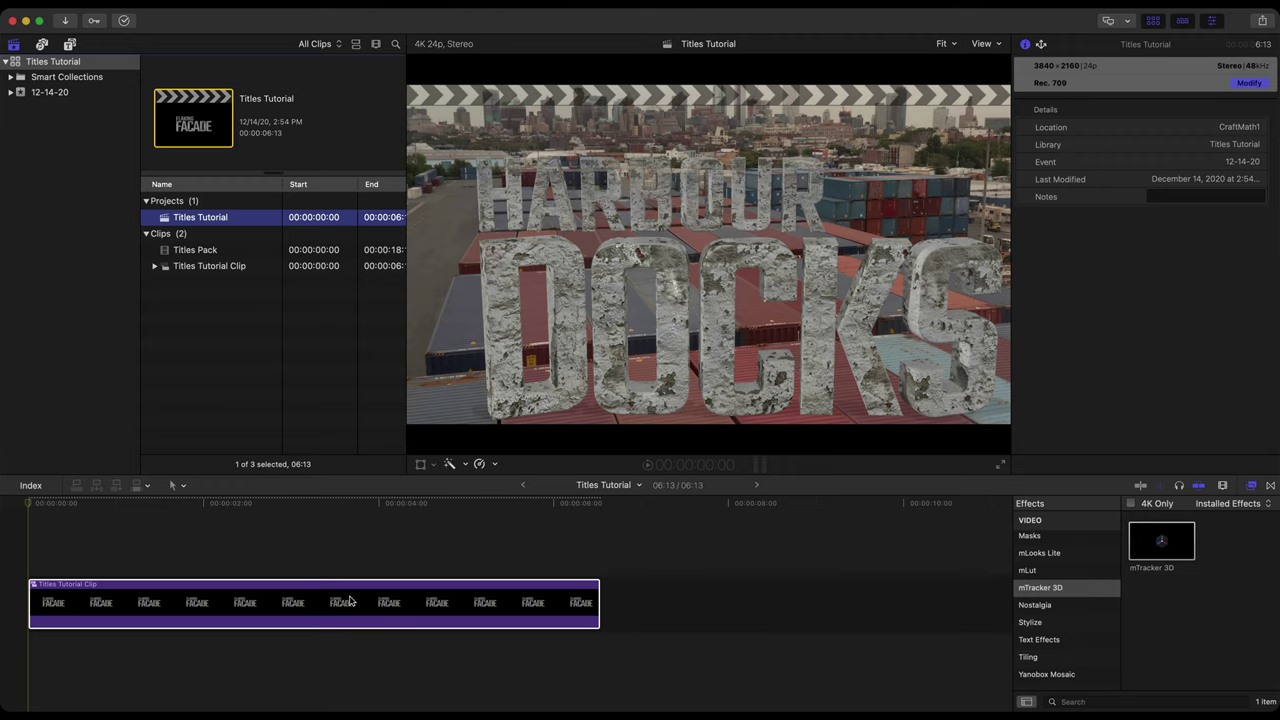
click(350, 600)
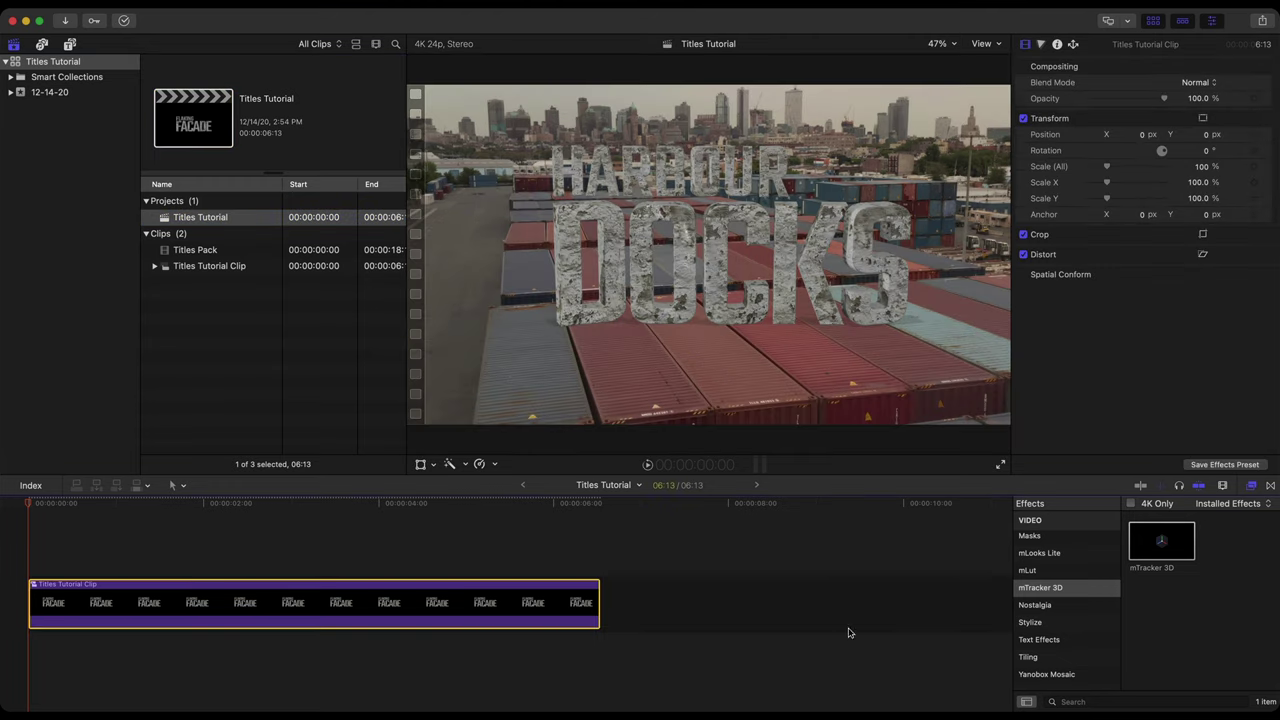
- Apply the mLut by motionVFX effect to the Titles Tutorial Clip compound clip
click(1029, 570)
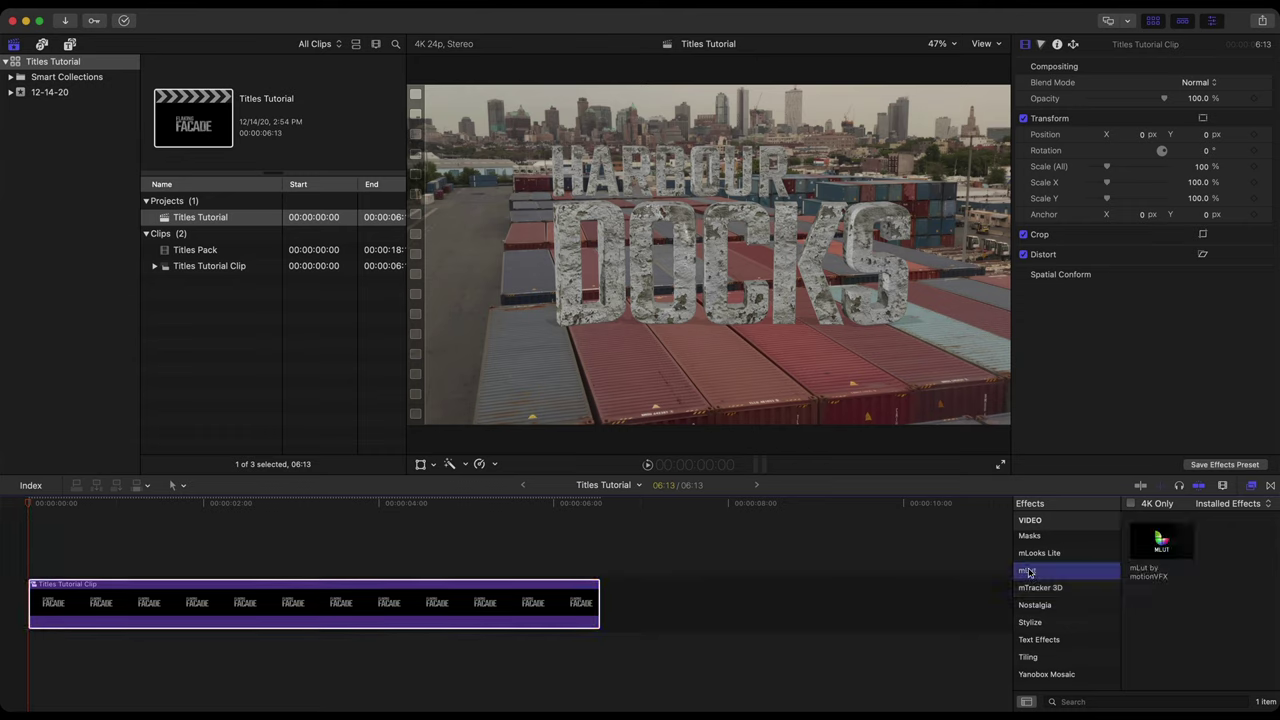
drag(1170, 547, 569, 598)
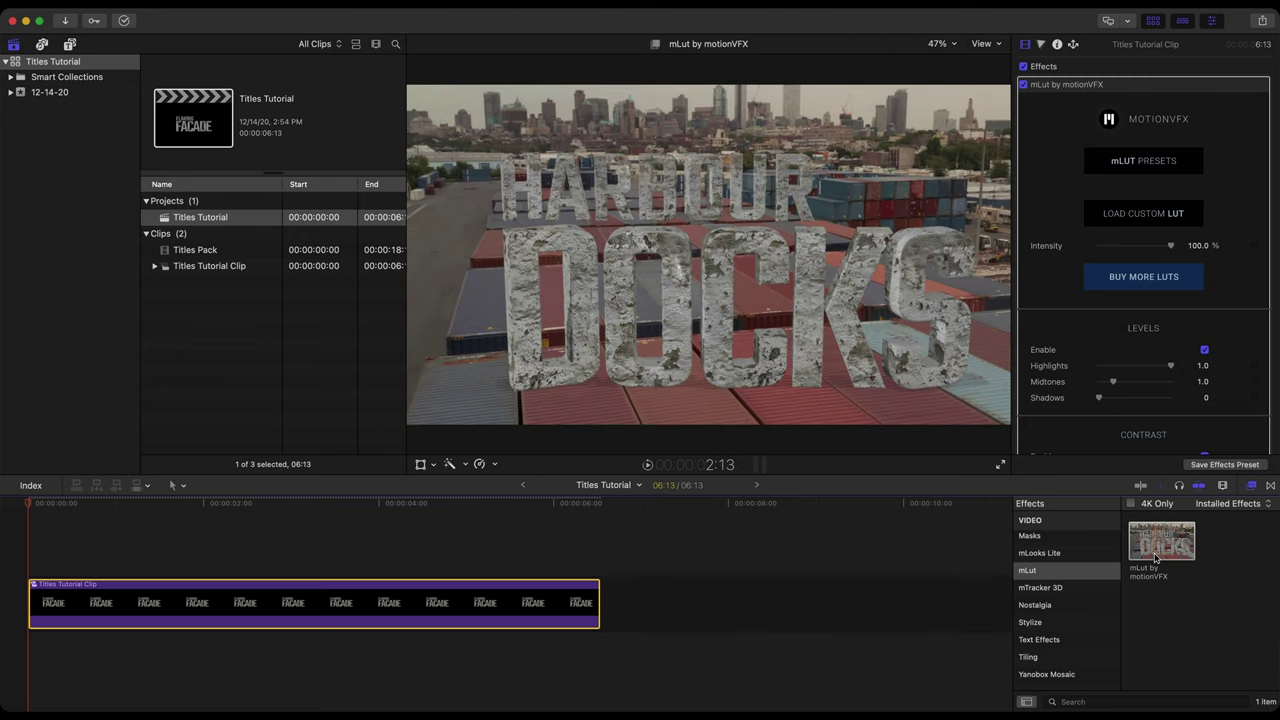
click(1121, 158)
- Preview the Badlands, Cold War, Dramatic and other mLUT presets, settling on Frontier
click(753, 534)
click(866, 527)
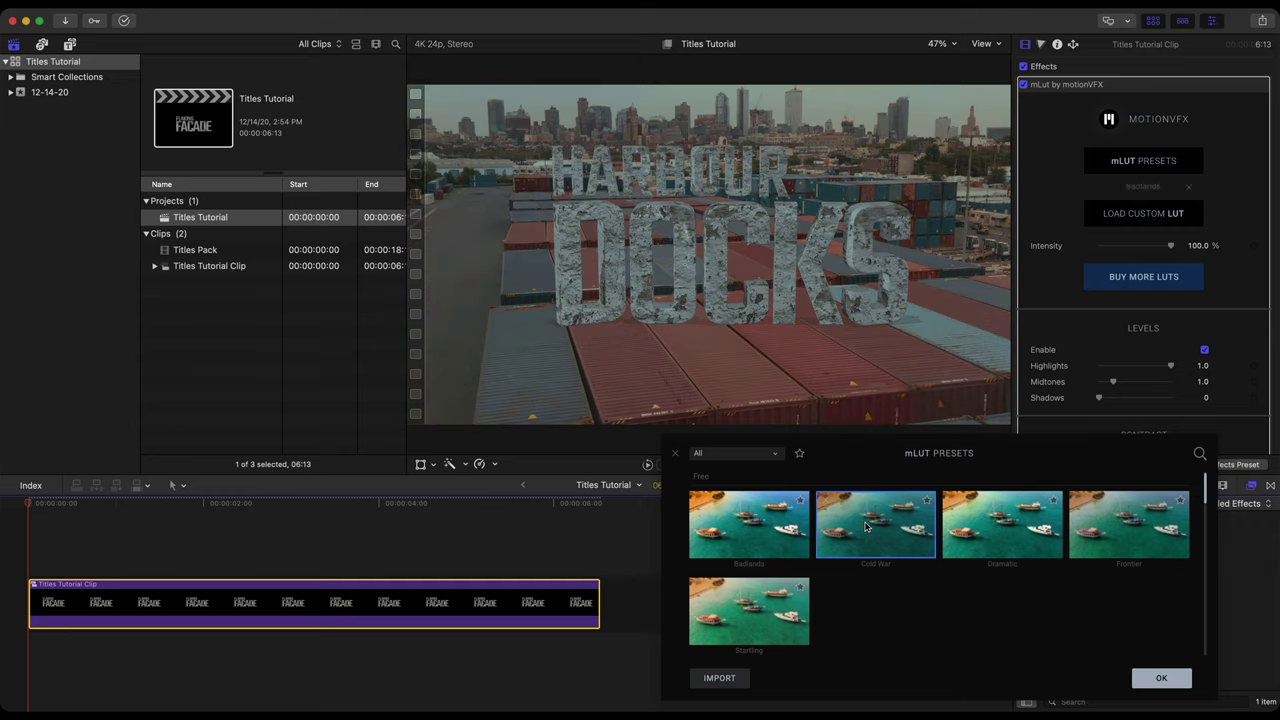
click(992, 515)
click(1083, 517)
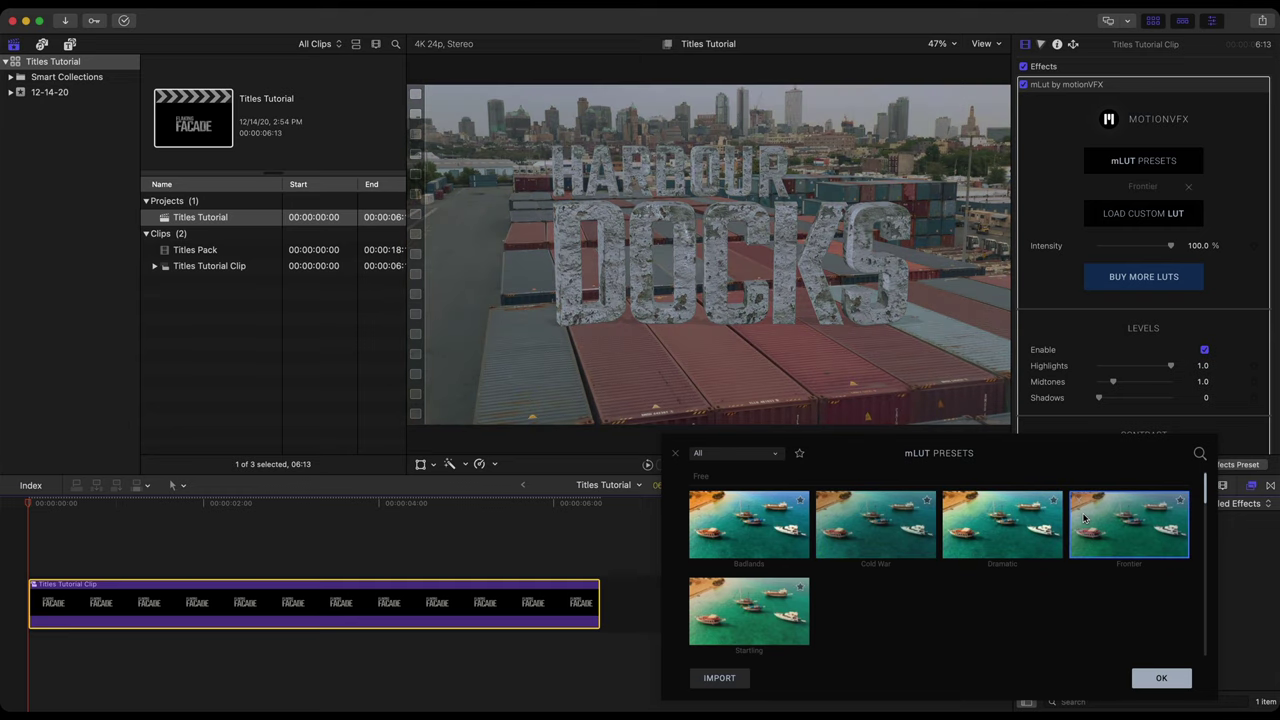
click(776, 610)
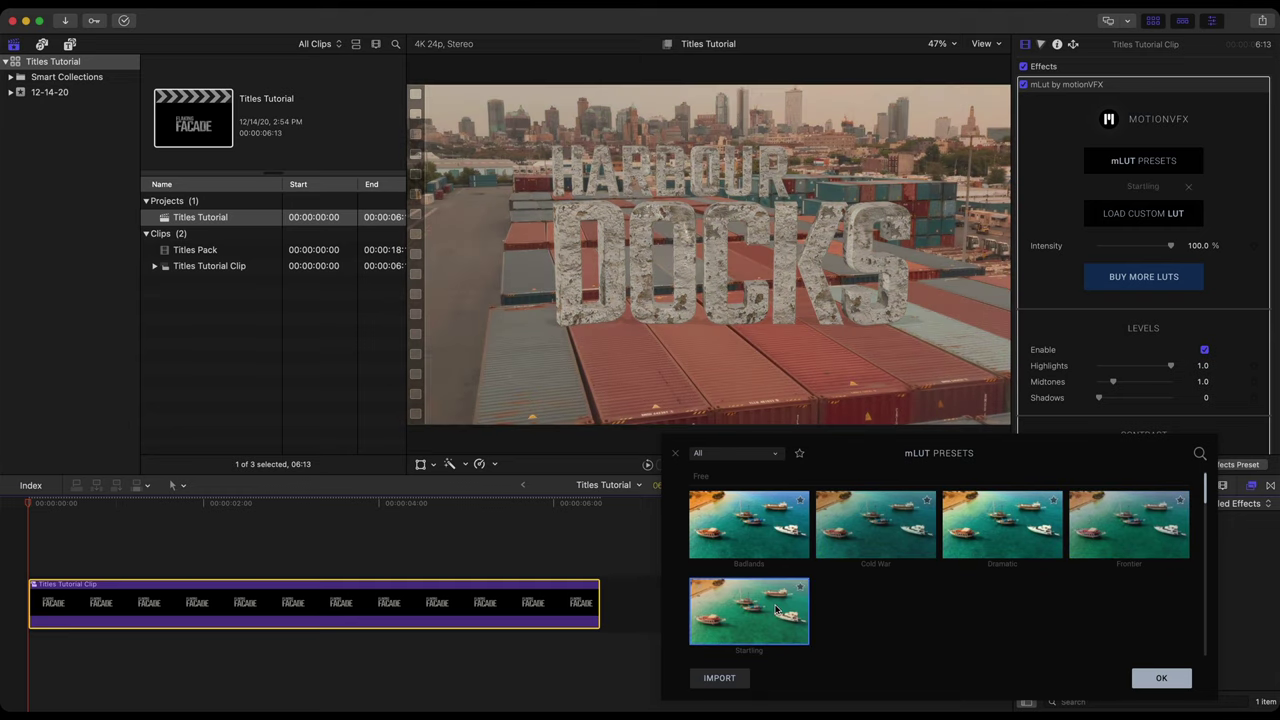
click(1096, 537)
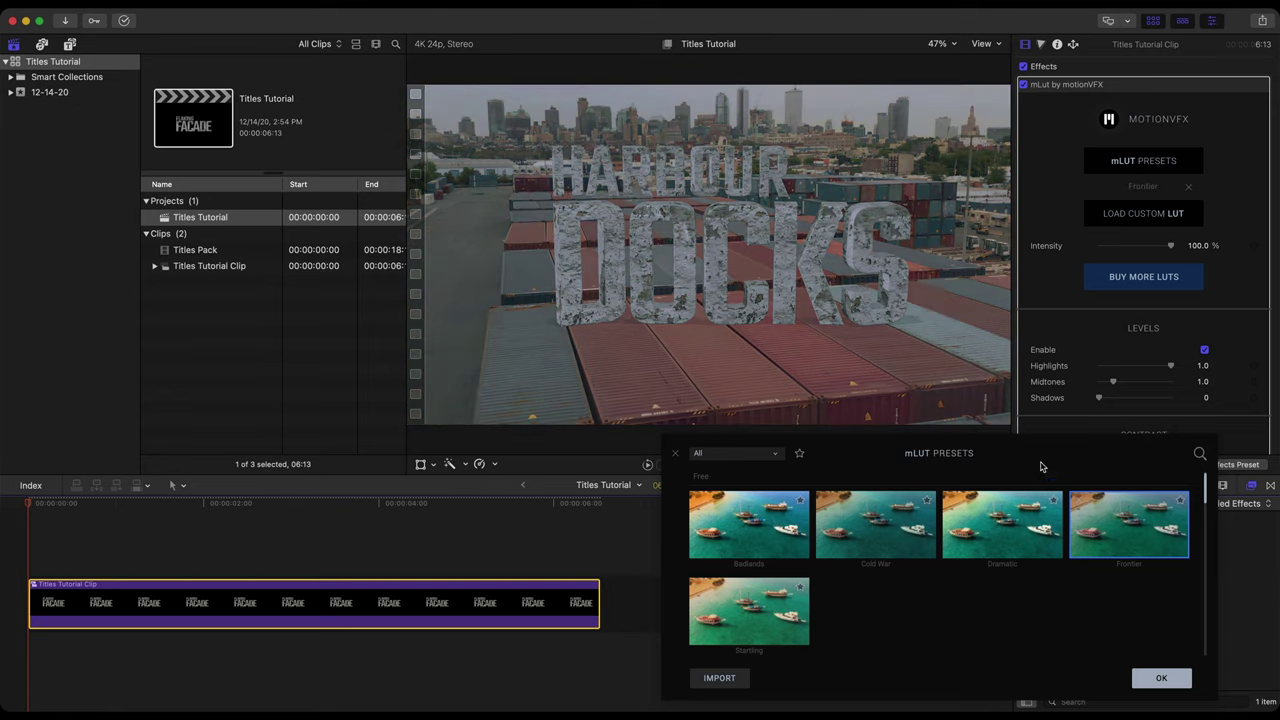